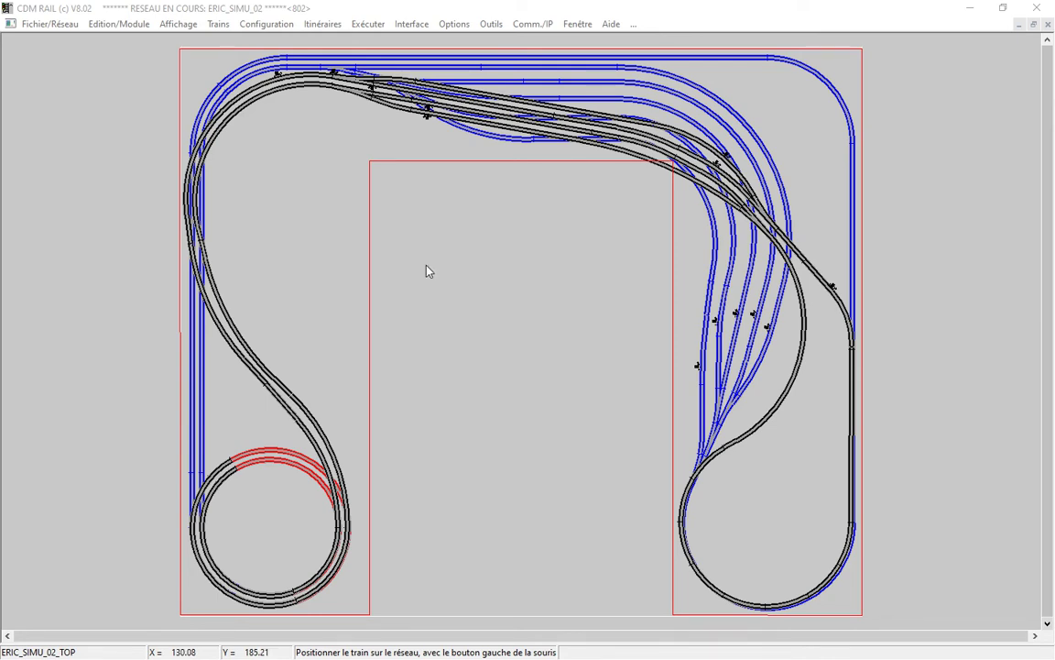
# - Create a new itinerary named ITI_PARA
pyautogui.click(317, 25)
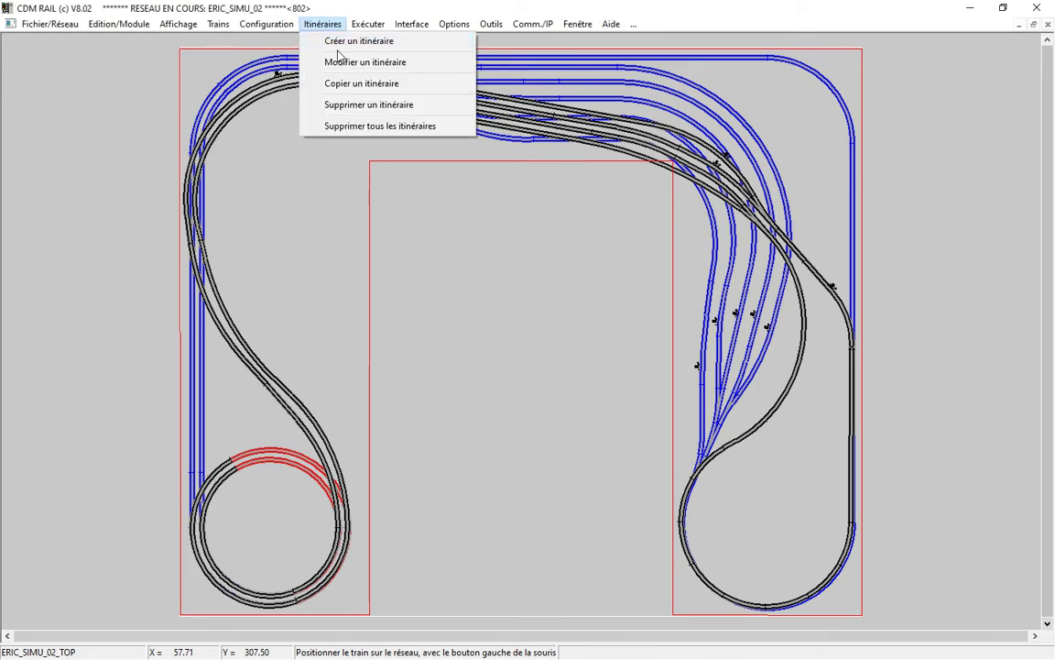
pyautogui.click(355, 44)
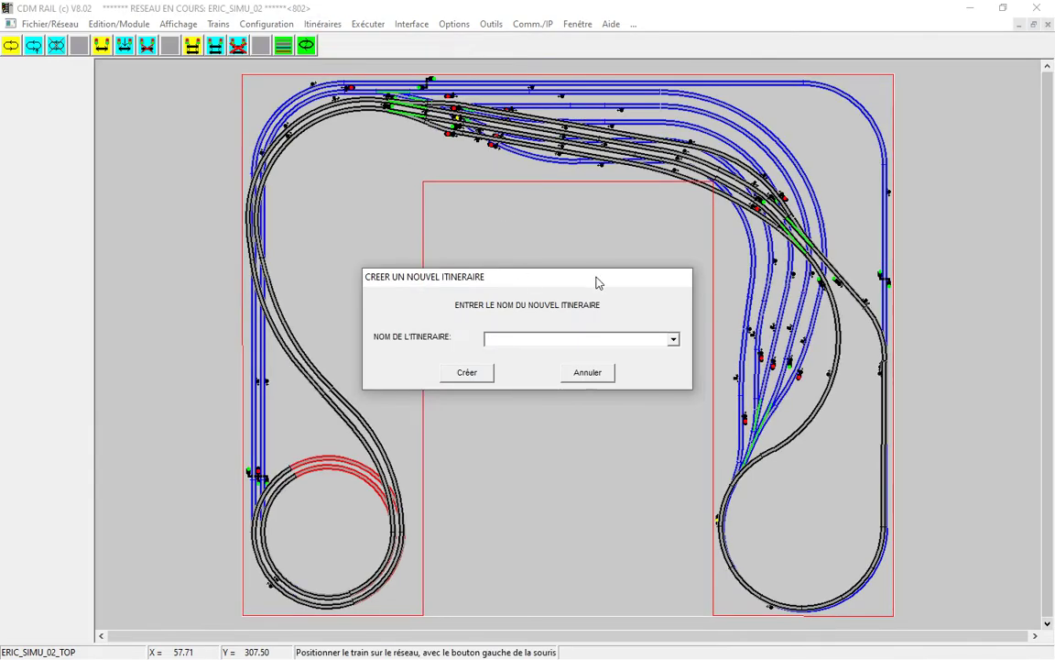
pyautogui.write('ITI_PARA')
pyautogui.click(467, 372)
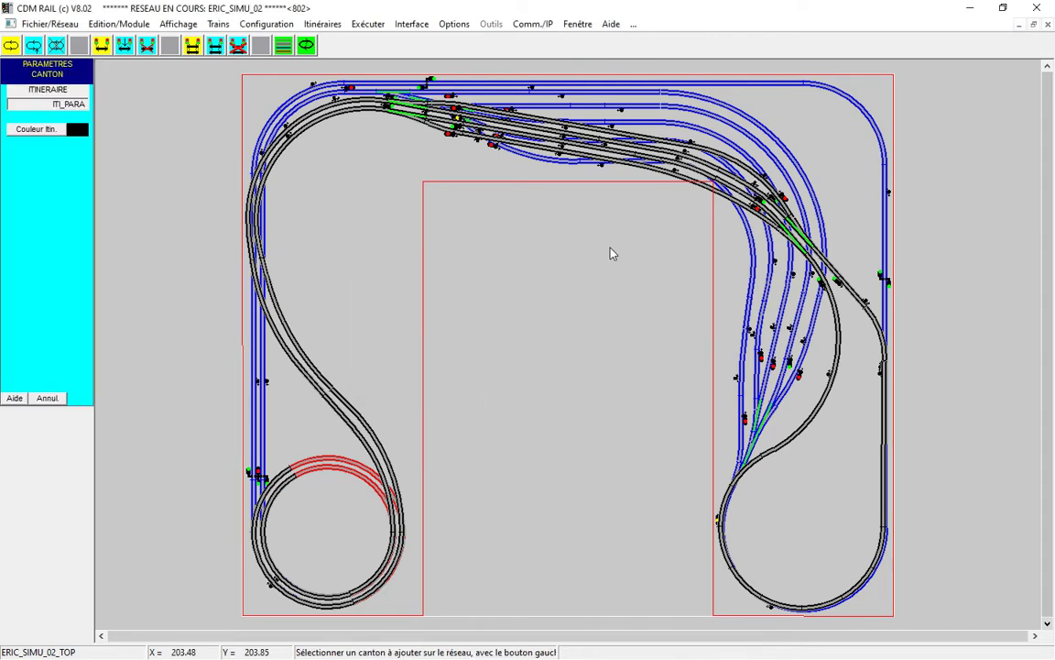
# - Add the uppermost black station track as the itinerary's first block, with a speed of 40 km/h
pyautogui.click(745, 171)
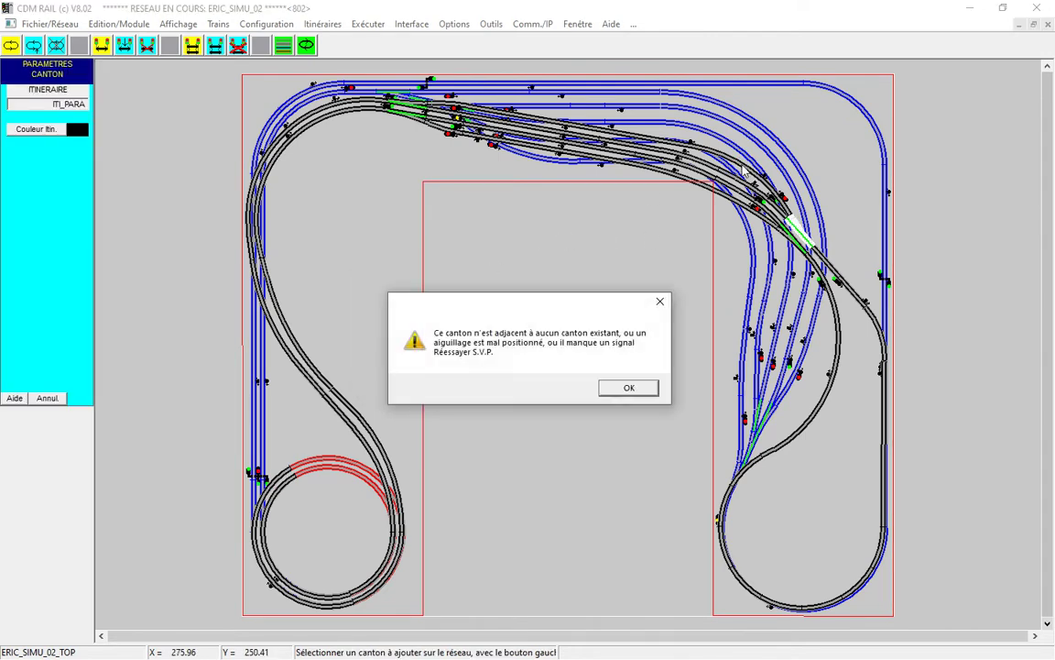
pyautogui.click(631, 392)
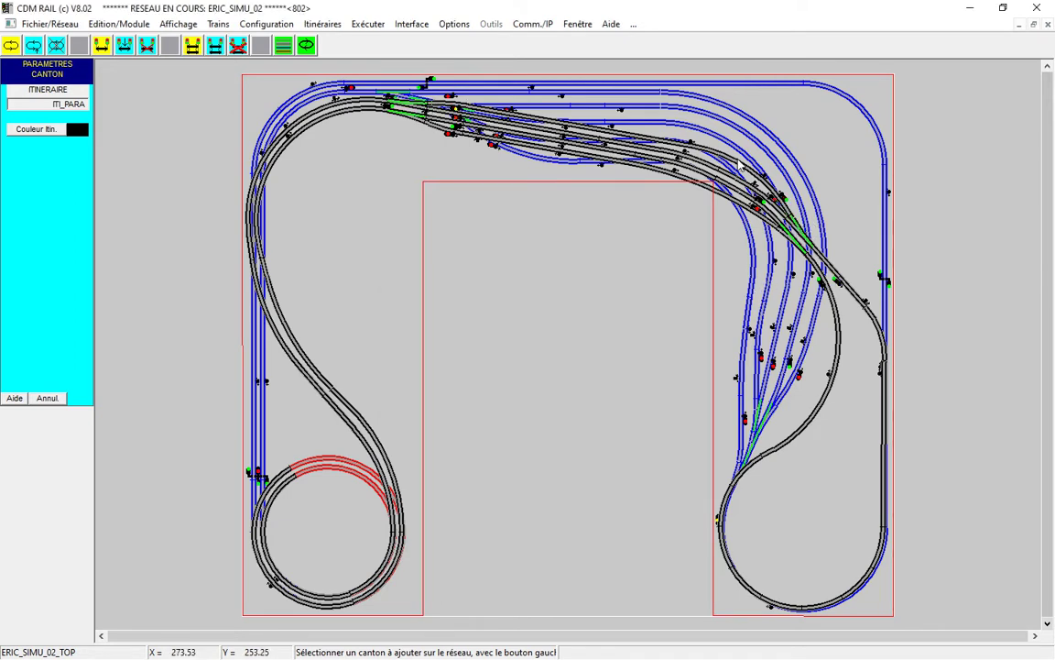
pyautogui.click(724, 187)
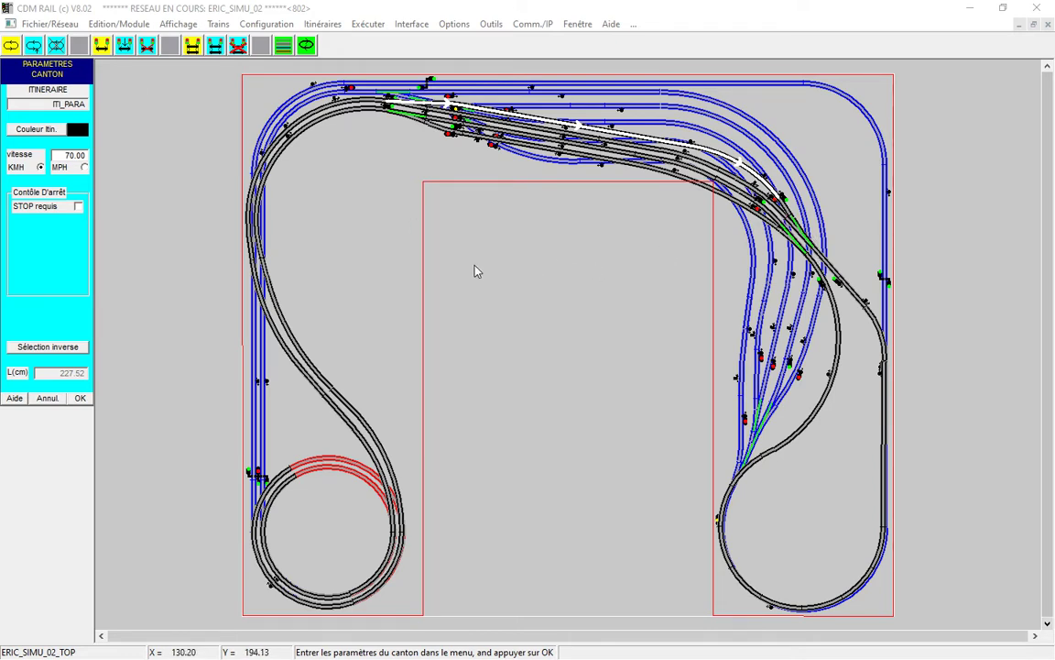
pyautogui.moveTo(85, 155); pyautogui.dragTo(72, 156)
pyautogui.write('40')
pyautogui.click(80, 398)
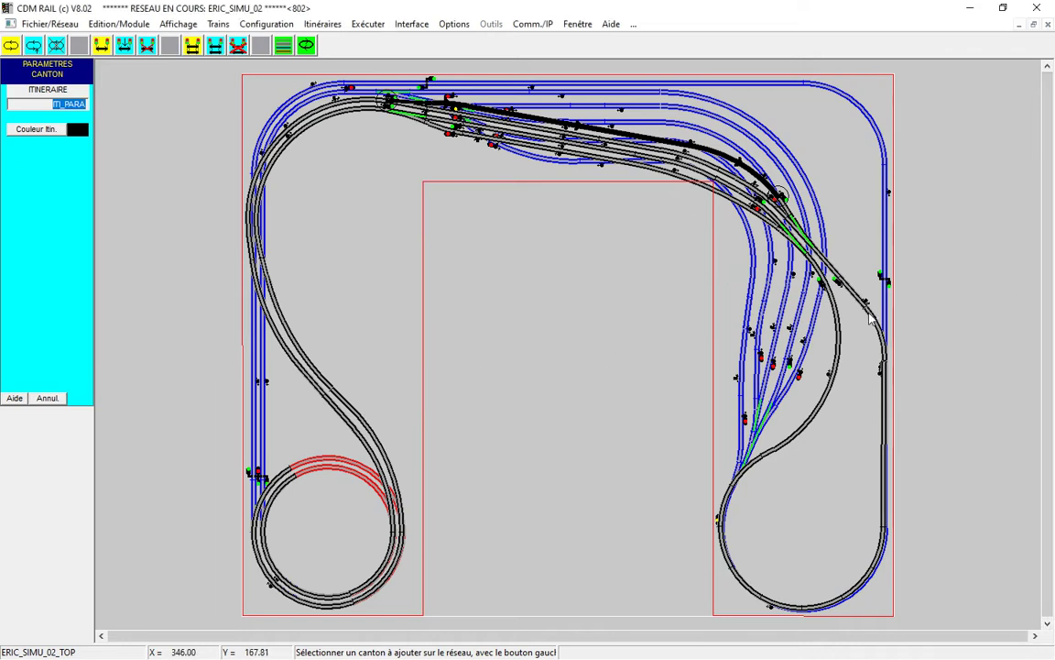
# - Add the black return loop on the layout's right side as the following block, with a speed of 70 km/h
pyautogui.click(909, 319)
pyautogui.doubleClick(56, 155)
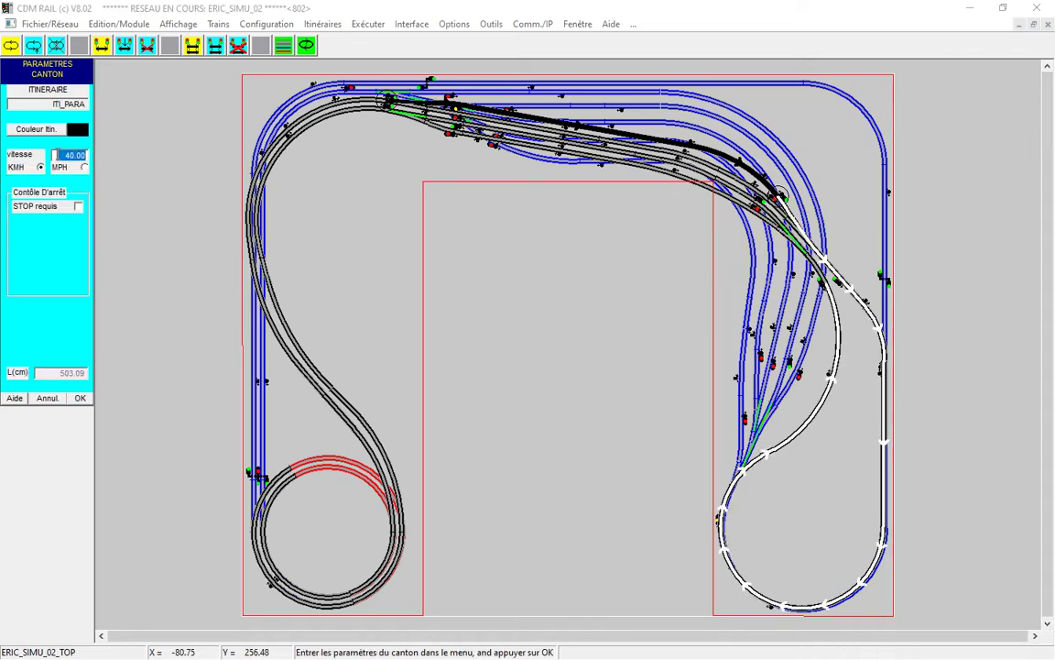
pyautogui.write('70')
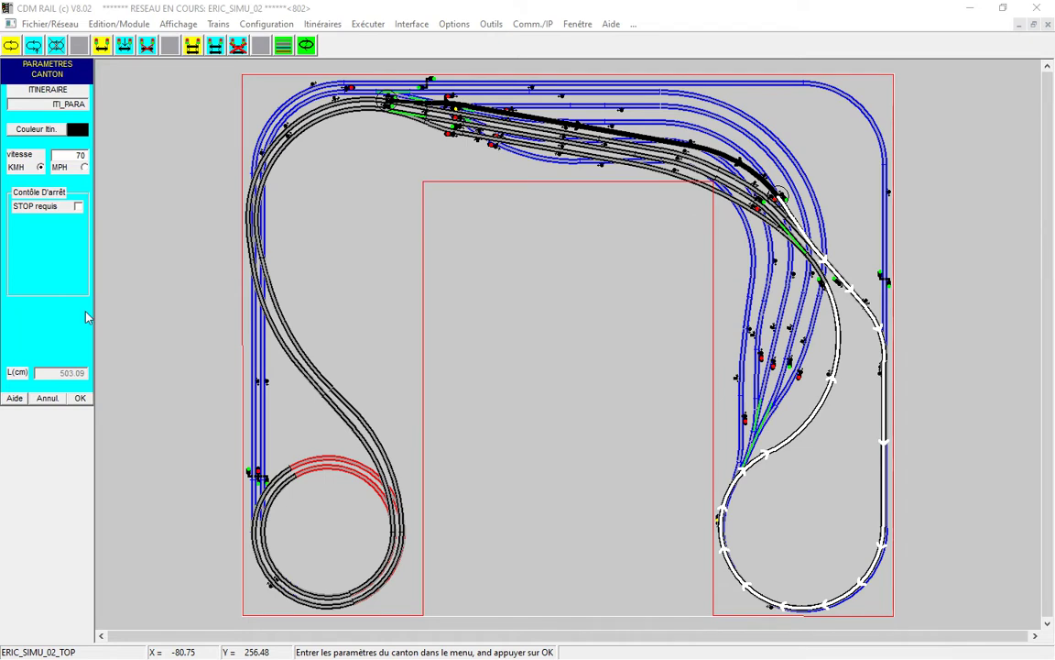
pyautogui.click(88, 400)
pyautogui.click(89, 399)
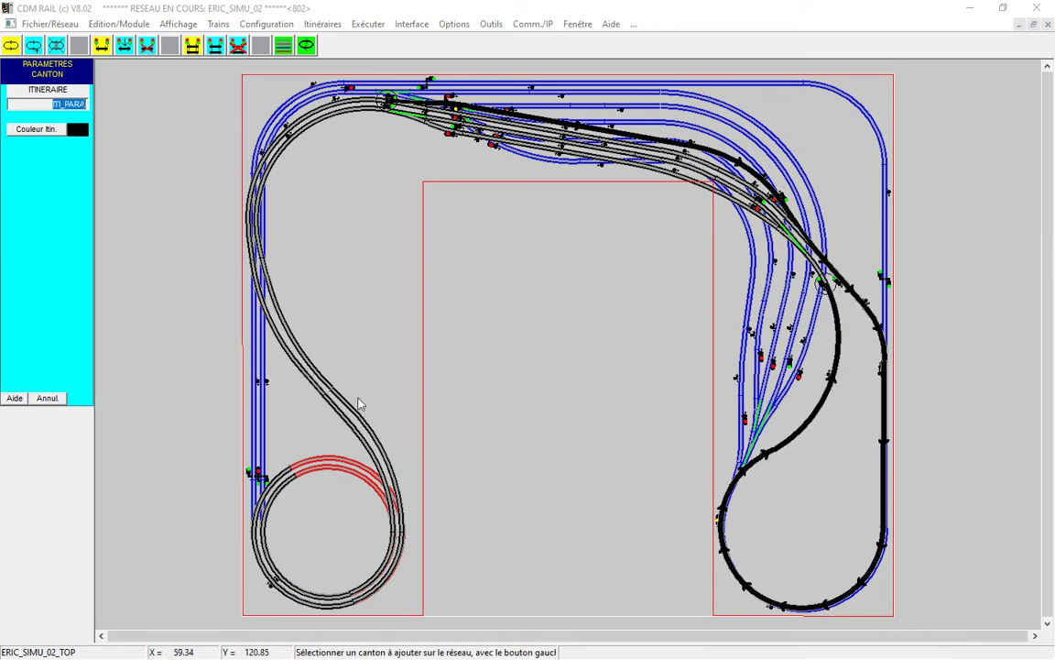
# - Add the black station track leading back from the right loop, plus the outer black line descending through the left helix
pyautogui.click(741, 200)
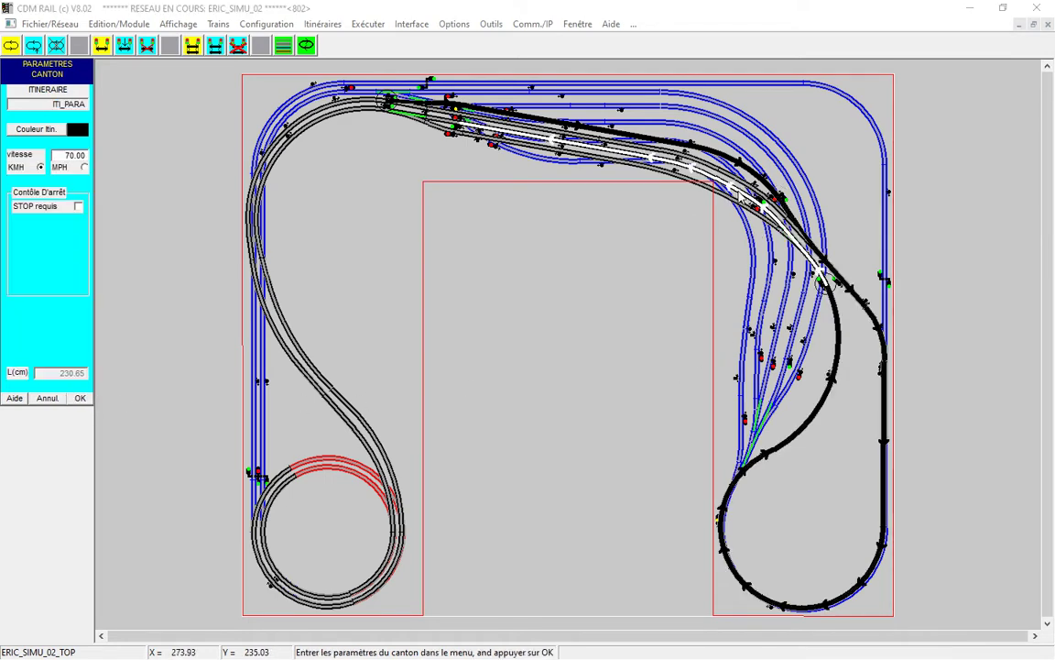
pyautogui.click(80, 398)
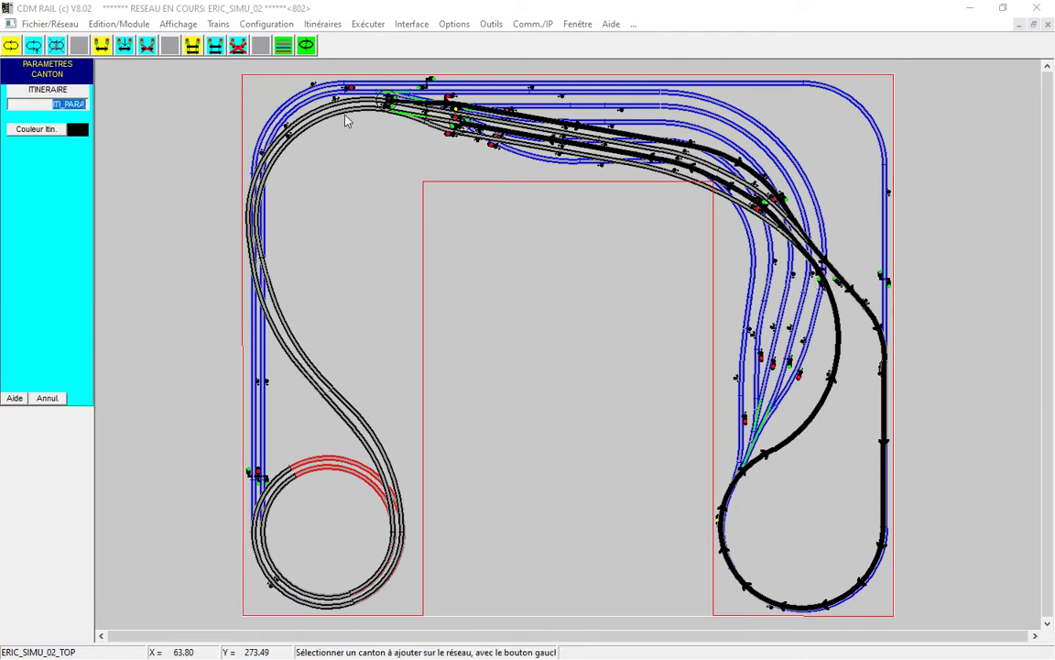
pyautogui.click(277, 114)
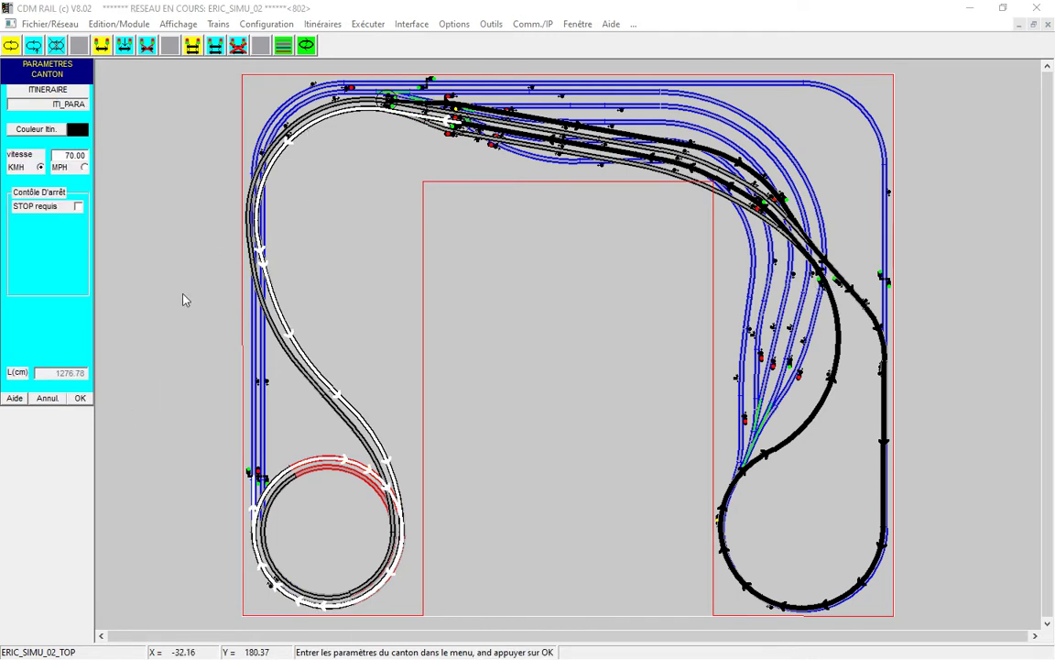
pyautogui.click(80, 398)
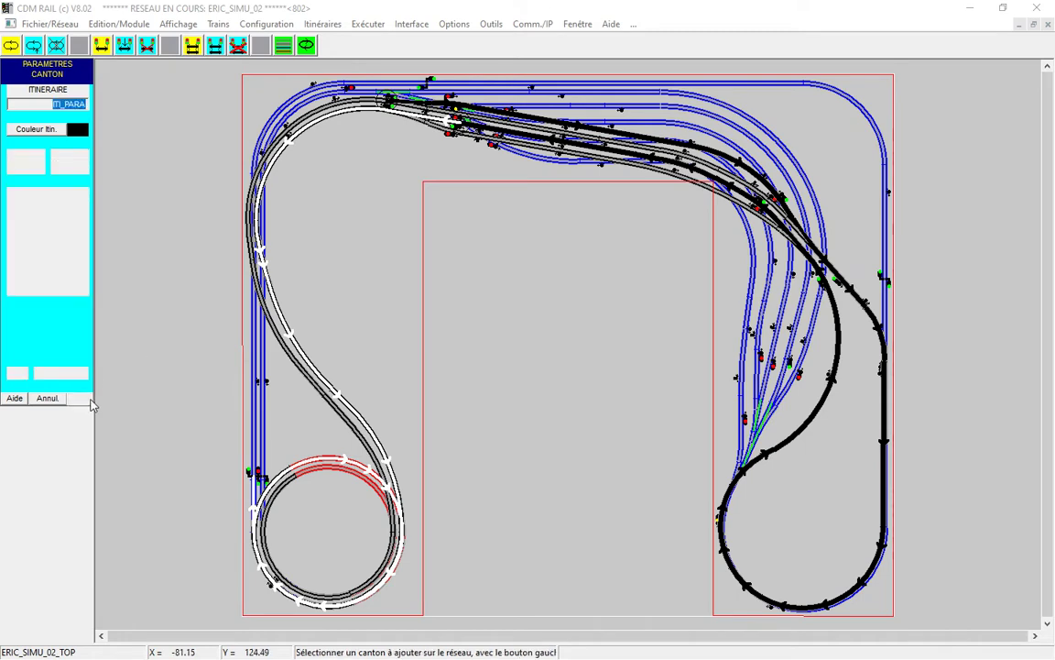
# - Extend the itinerary along the outer blue line, up the left side, across the top and down around the right loop
pyautogui.click(257, 401)
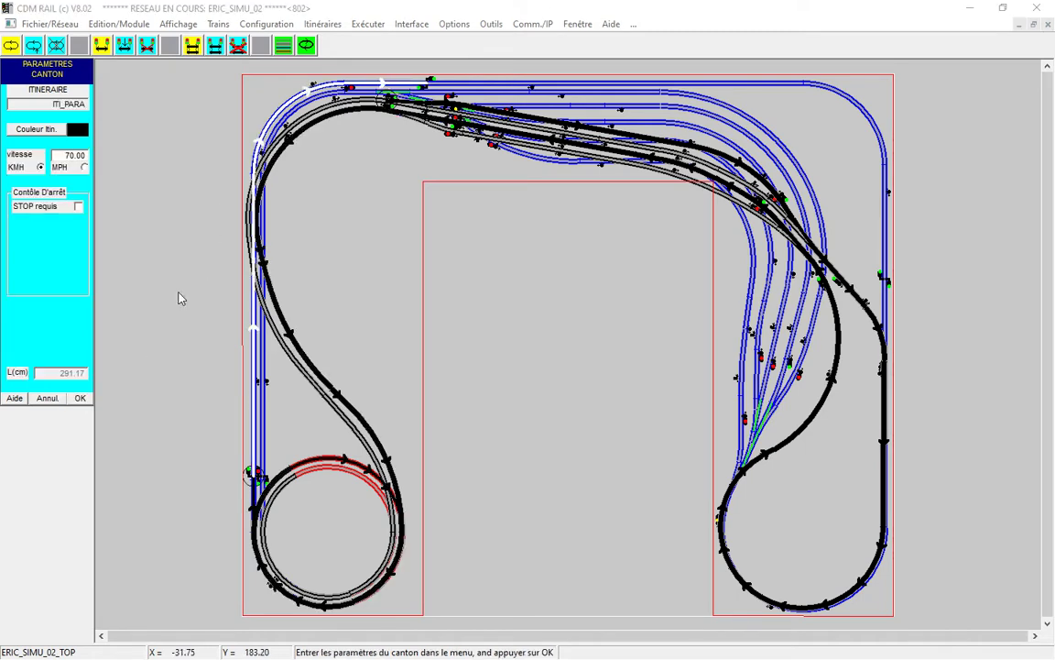
pyautogui.click(80, 399)
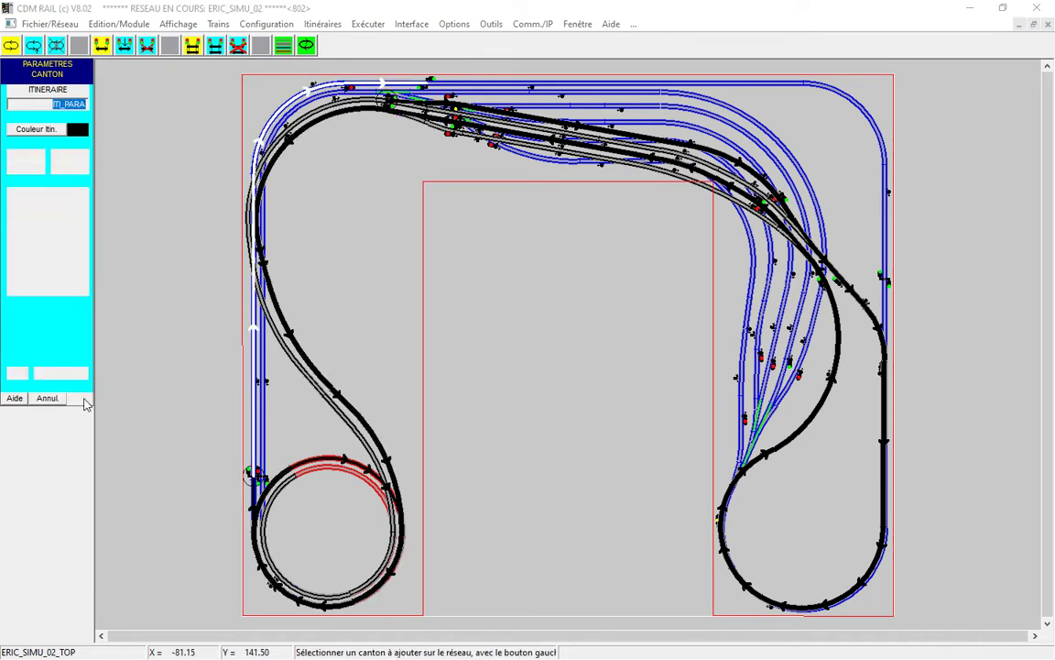
pyautogui.click(828, 93)
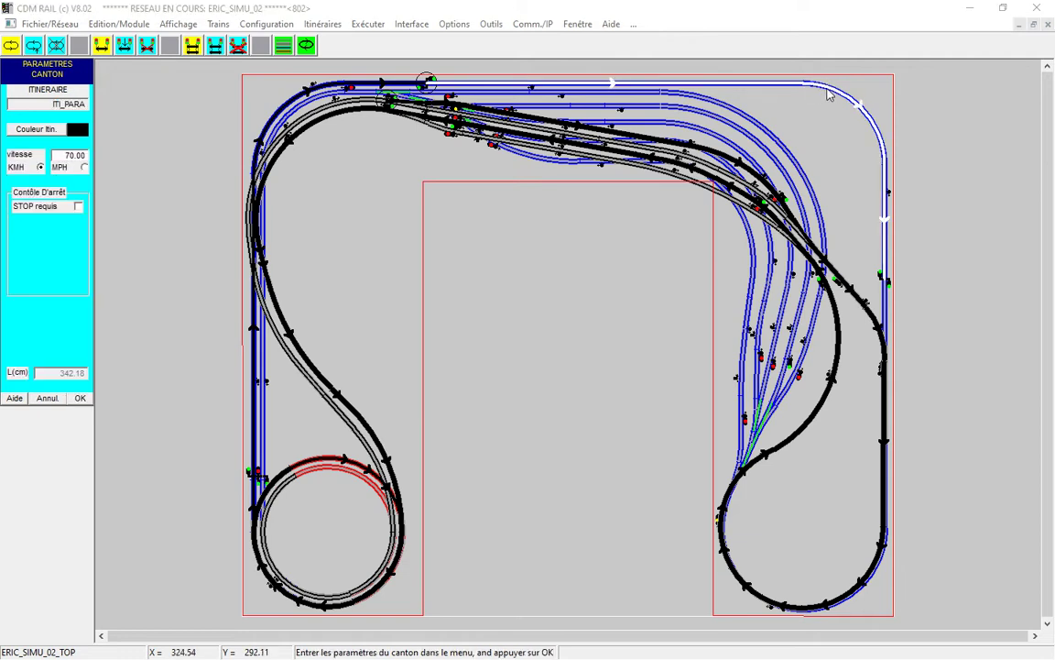
pyautogui.click(80, 398)
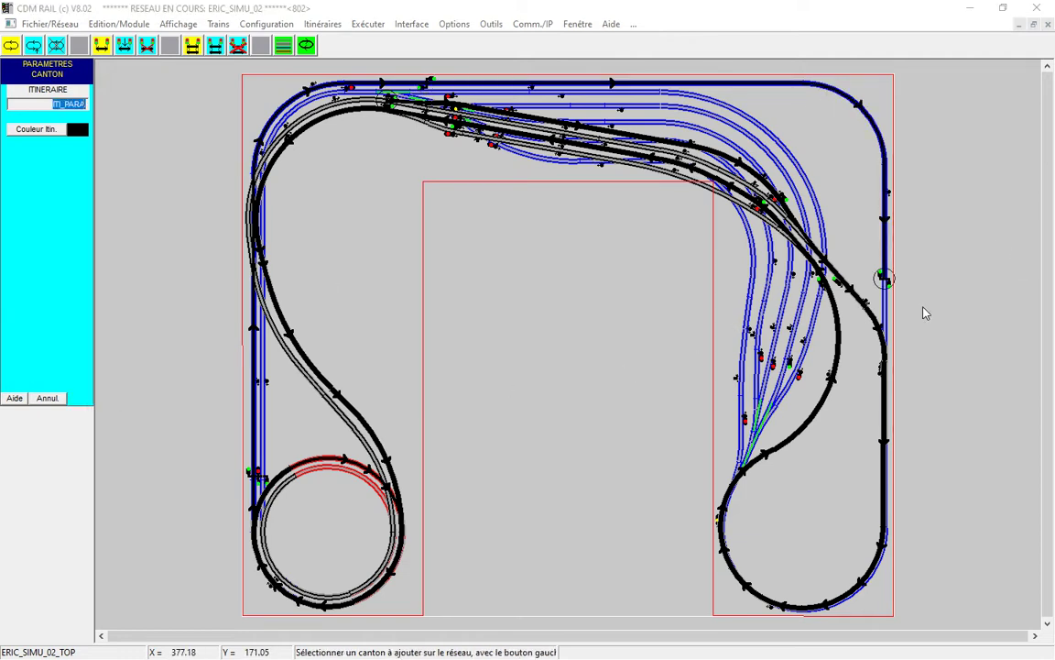
pyautogui.click(885, 302)
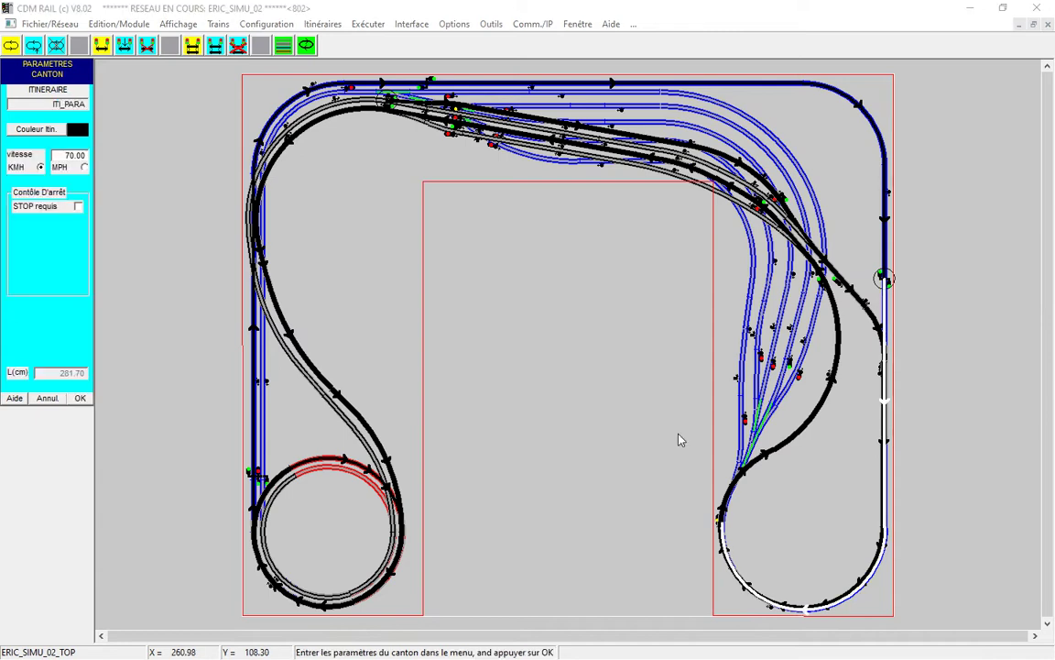
pyautogui.click(80, 399)
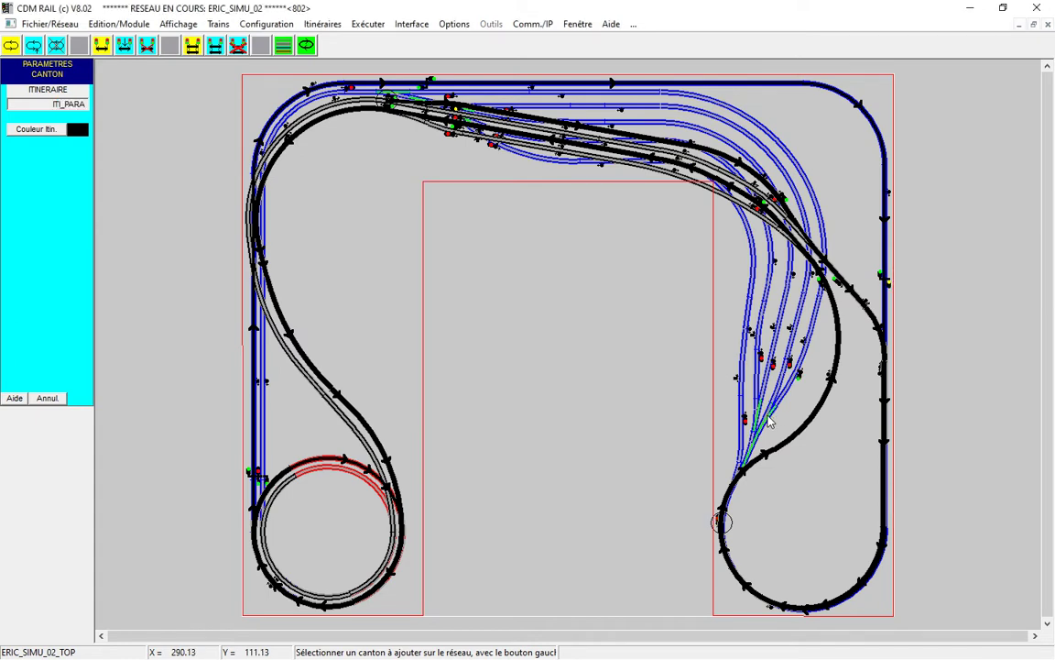
# - Add the outermost blue storage track as a block with a required stop of 20 seconds
pyautogui.click(789, 367)
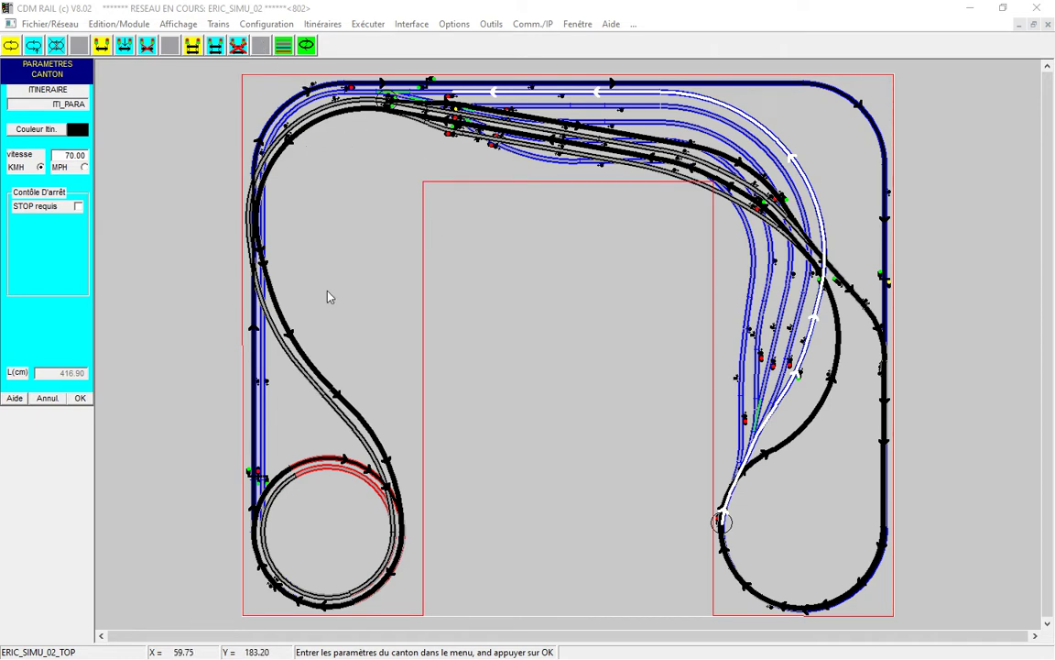
pyautogui.click(78, 206)
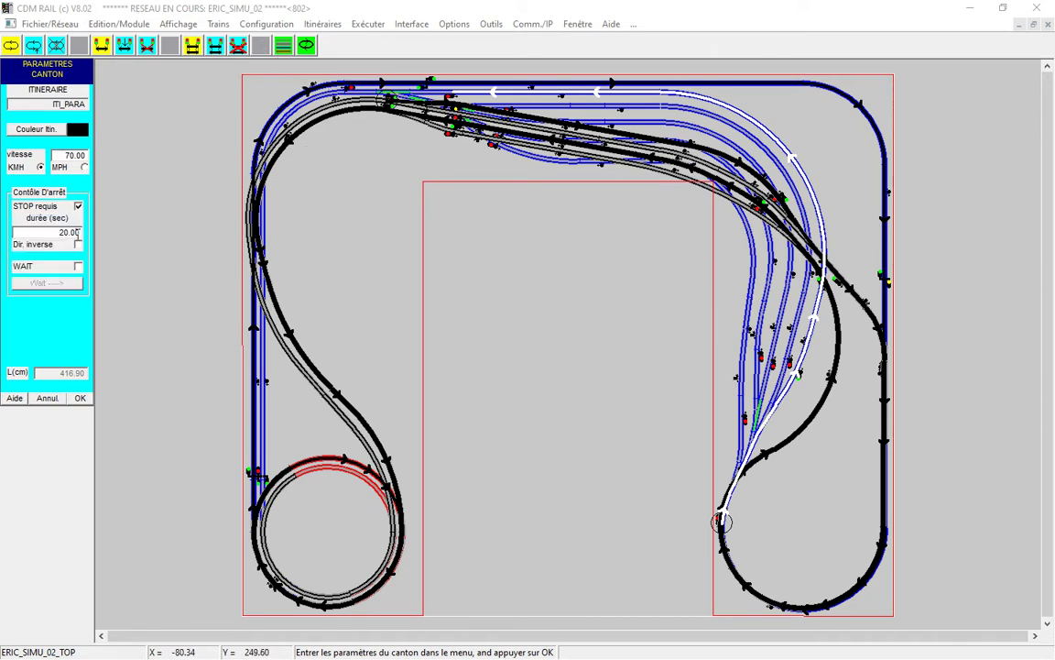
pyautogui.click(81, 398)
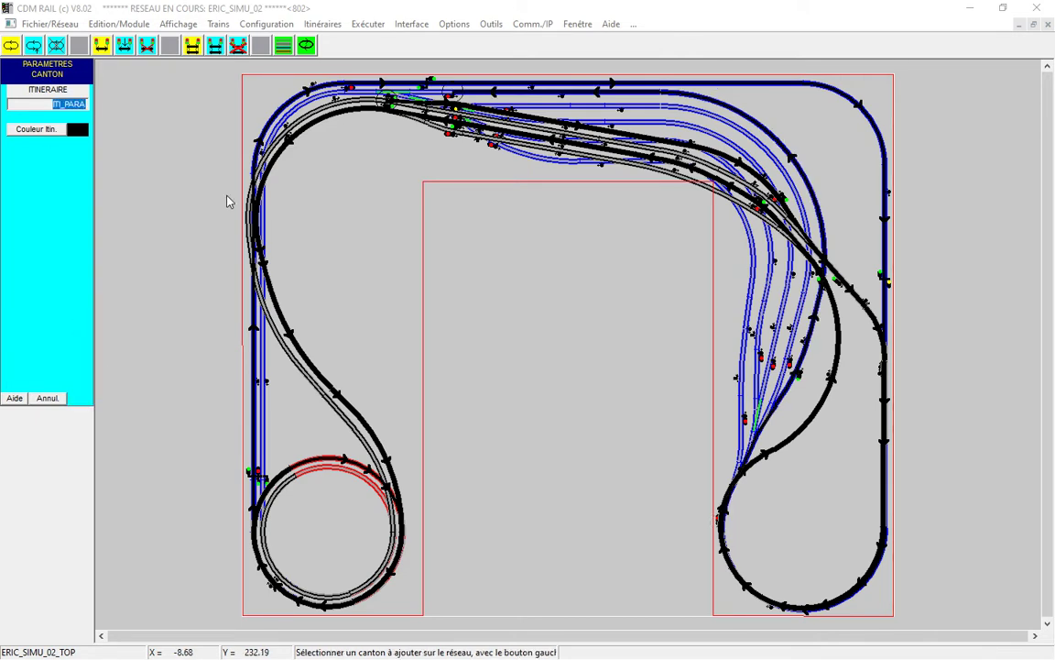
# - Add the inner blue line down the left side and the inner helix climb, and loop the itinerary back to its start
pyautogui.click(302, 107)
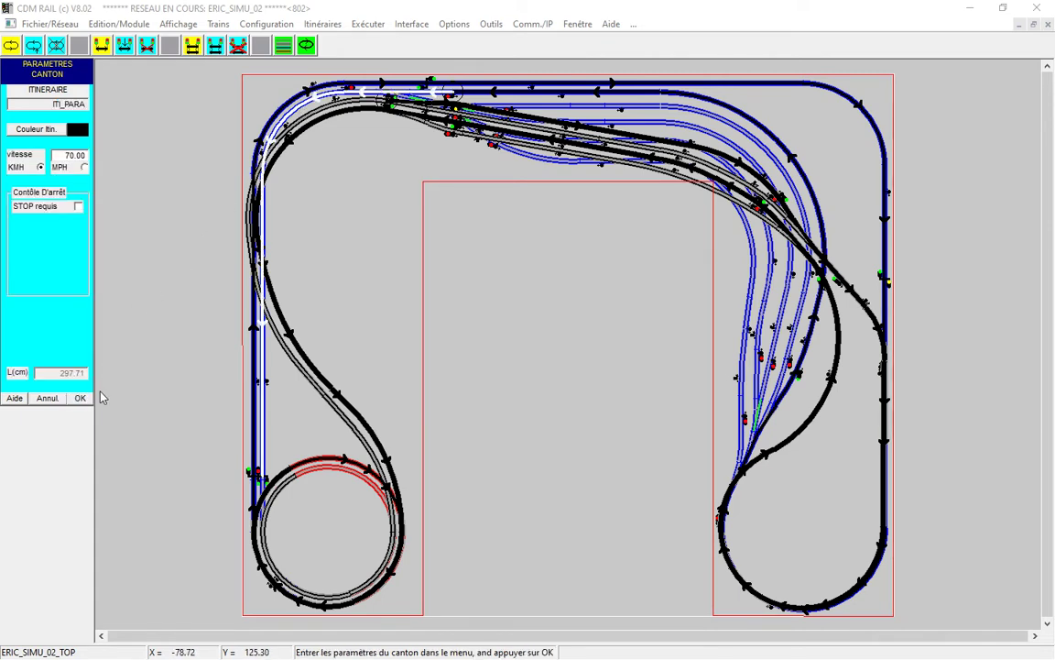
pyautogui.click(81, 399)
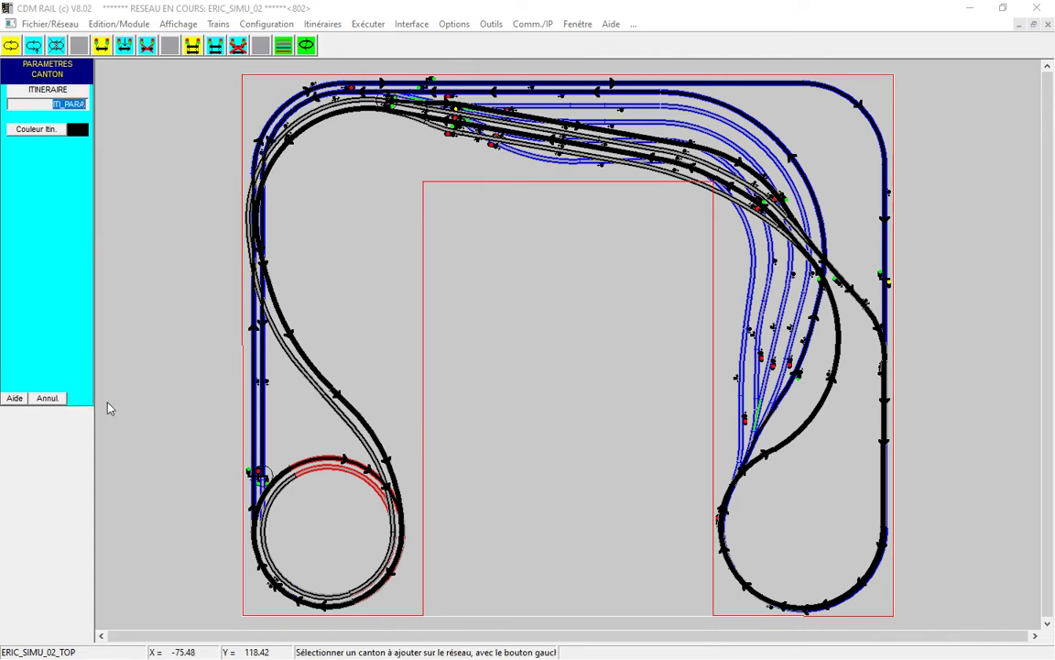
pyautogui.click(333, 404)
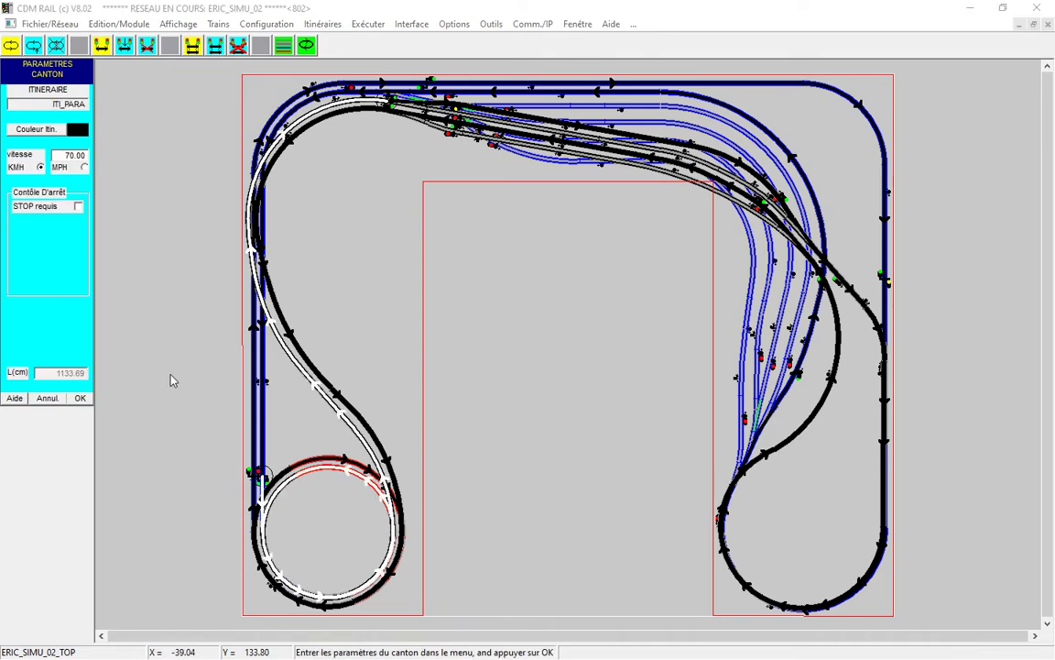
pyautogui.click(81, 399)
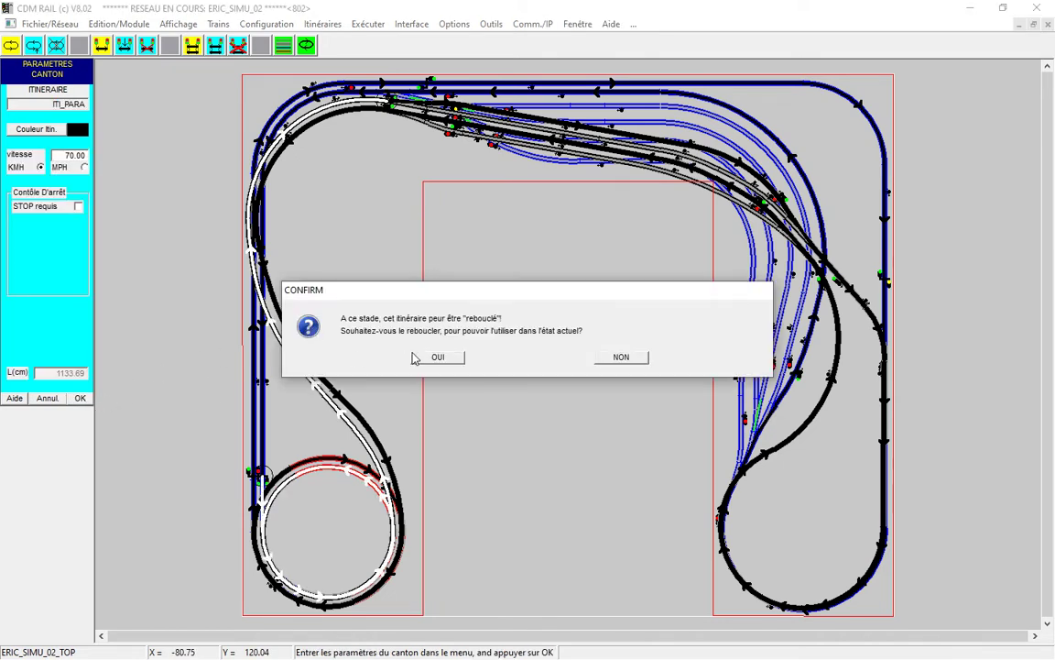
pyautogui.click(446, 359)
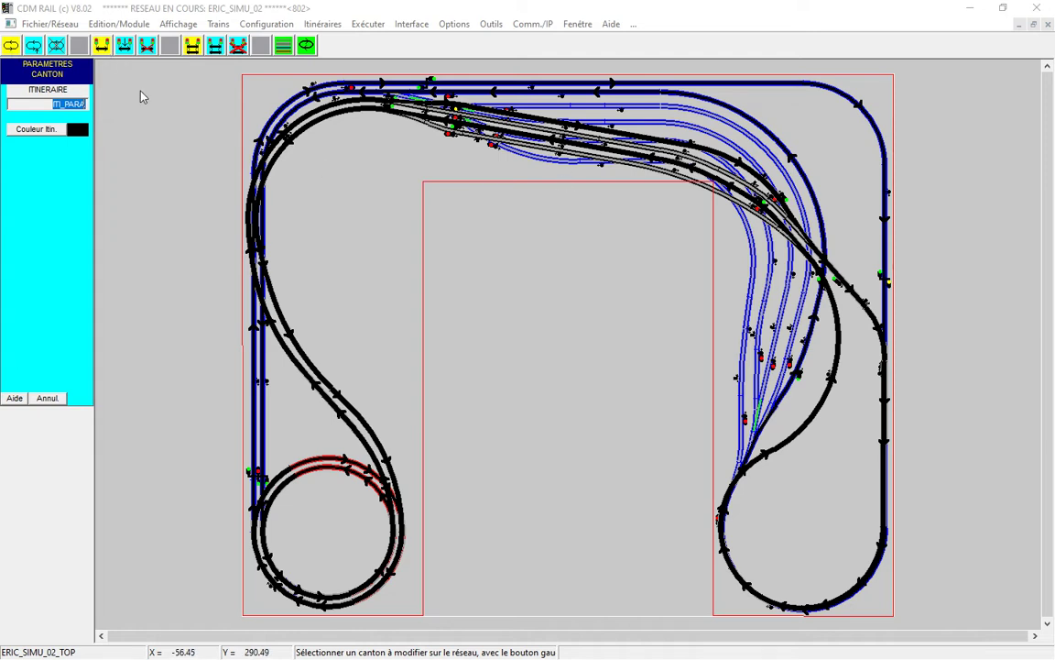
# - Add the second and third blue storage tracks from the outside as parallel blocks to the outermost storage block
pyautogui.click(194, 53)
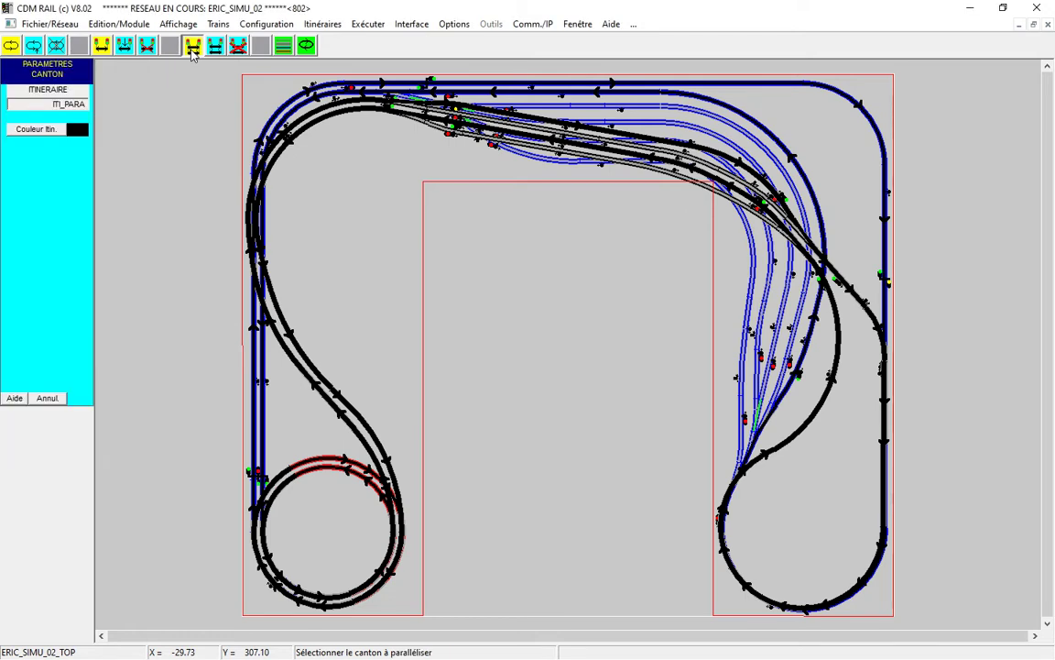
pyautogui.click(820, 226)
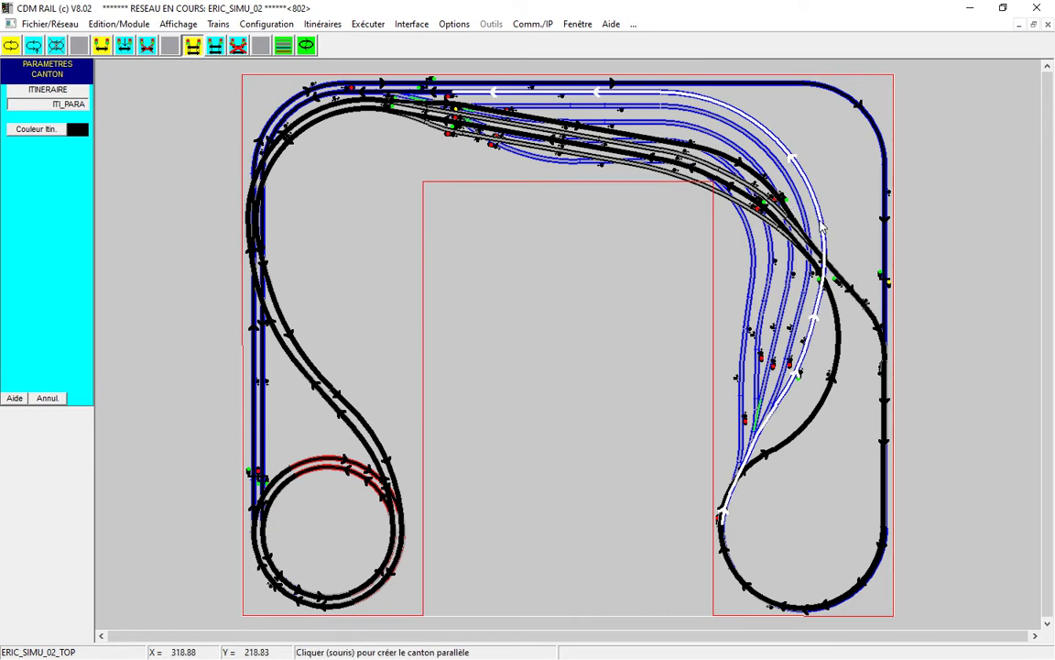
pyautogui.click(817, 236)
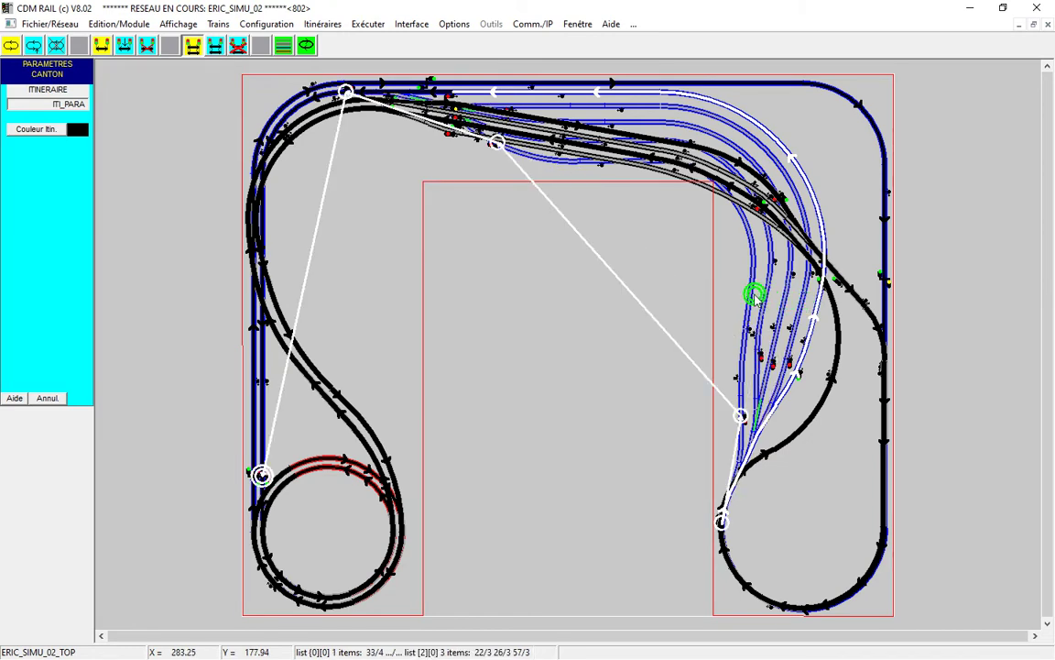
pyautogui.click(803, 302)
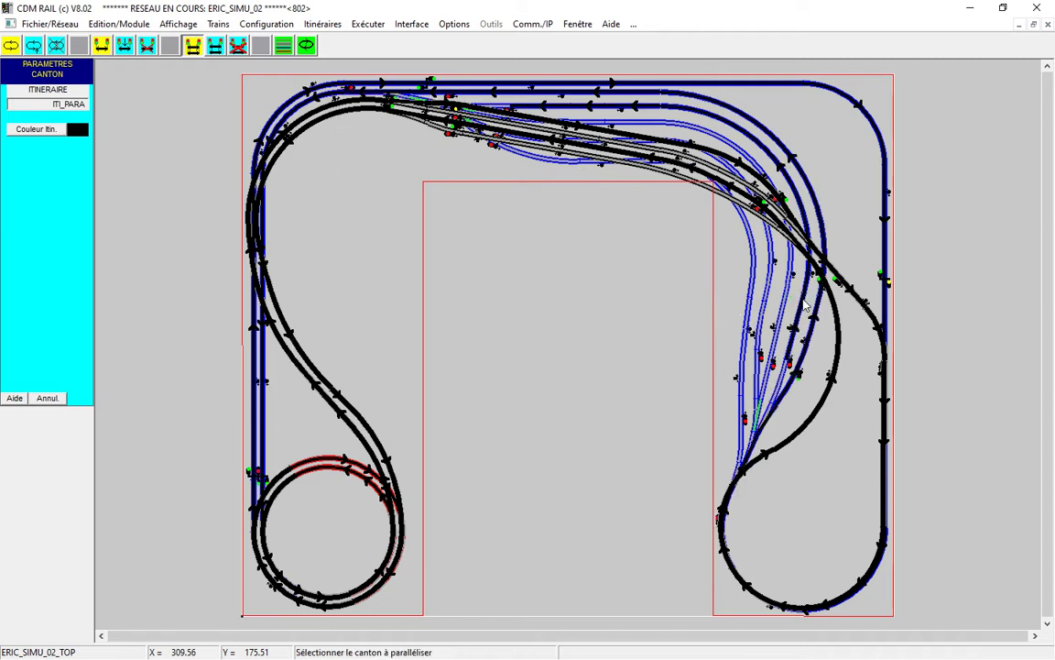
pyautogui.click(818, 209)
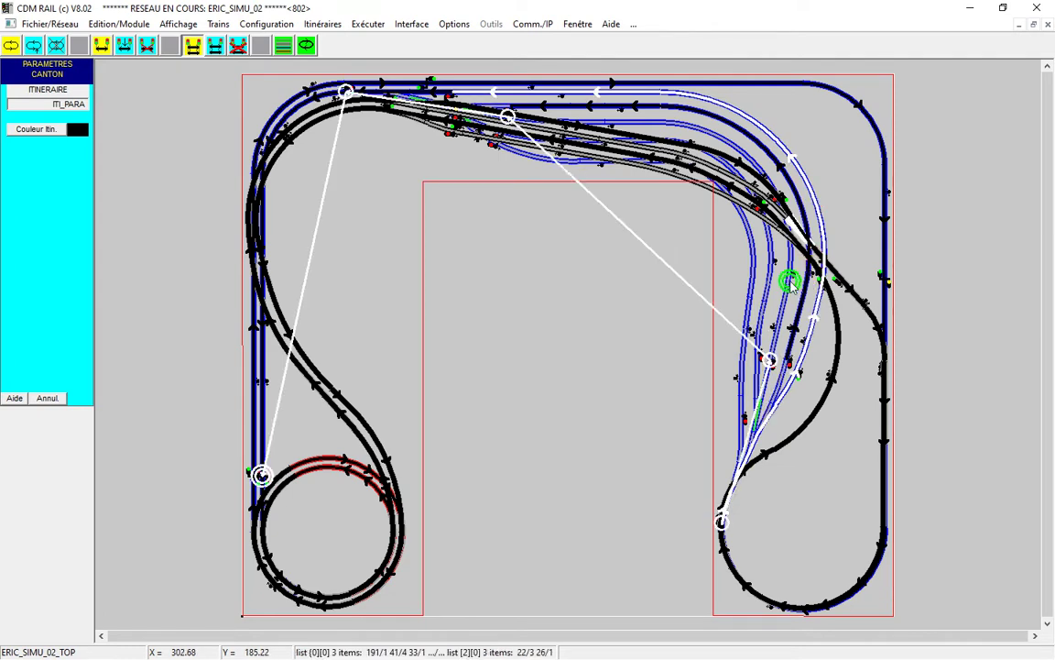
pyautogui.click(788, 285)
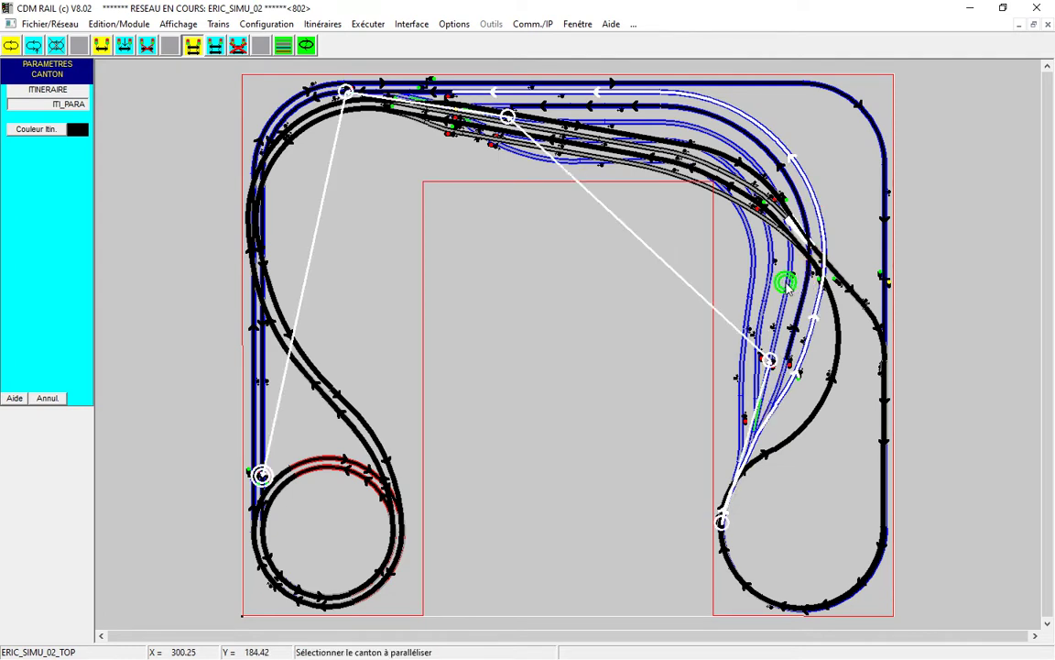
# - Add the fourth and fifth blue storage tracks from the outside as parallel blocks to the outermost storage block
pyautogui.click(821, 220)
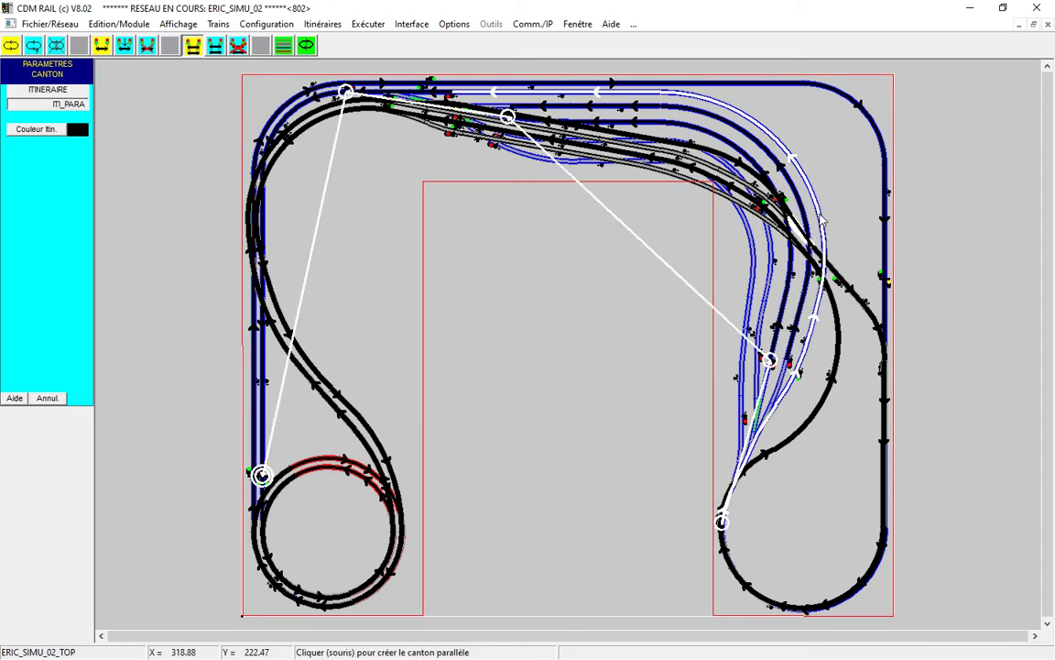
pyautogui.click(764, 295)
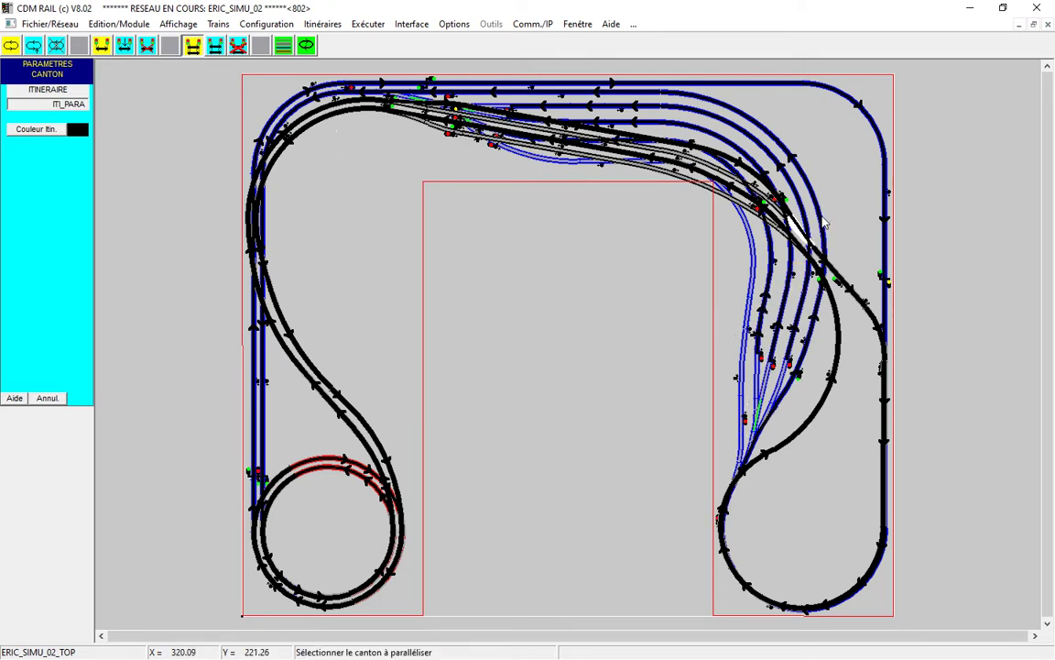
pyautogui.click(821, 220)
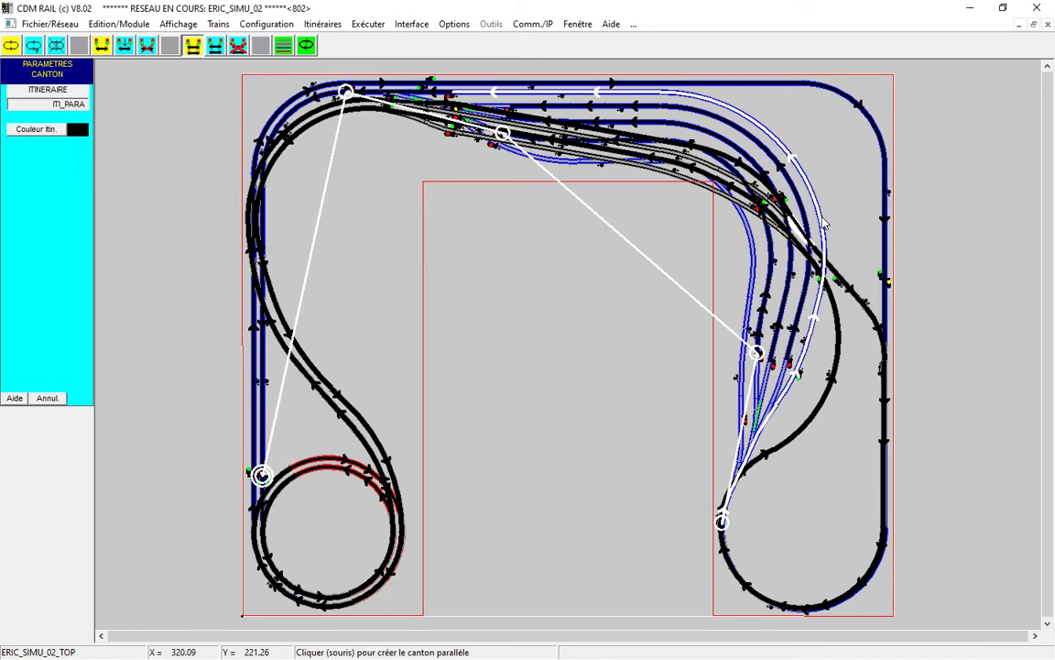
pyautogui.click(751, 298)
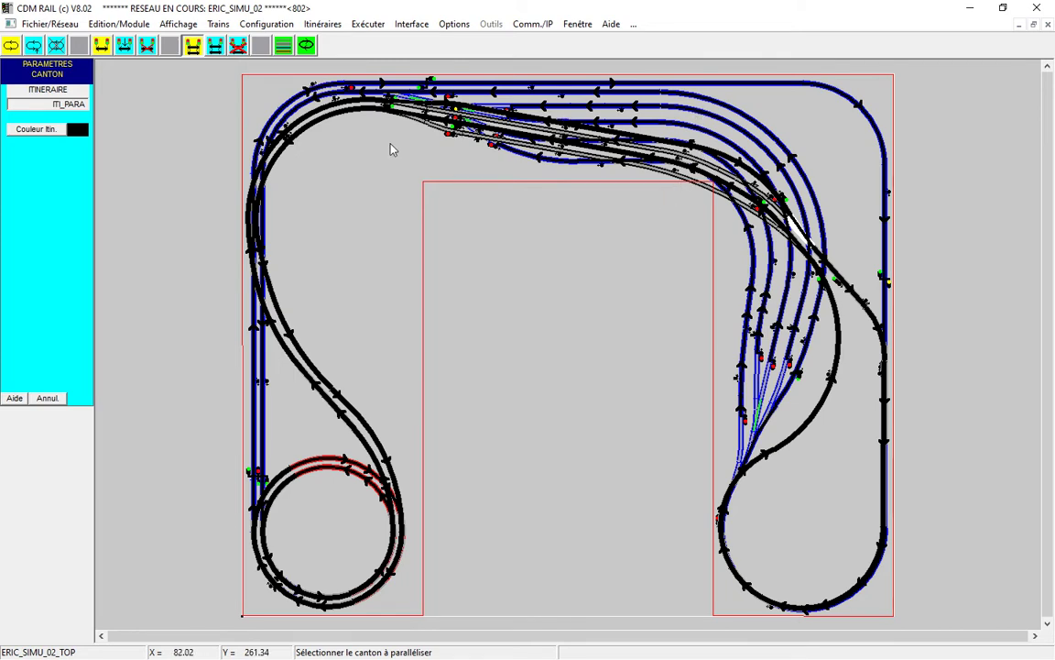
# - Position train AUTORAIL1 with itinerary ITI_1 on the innermost blue storage track
pyautogui.click(220, 24)
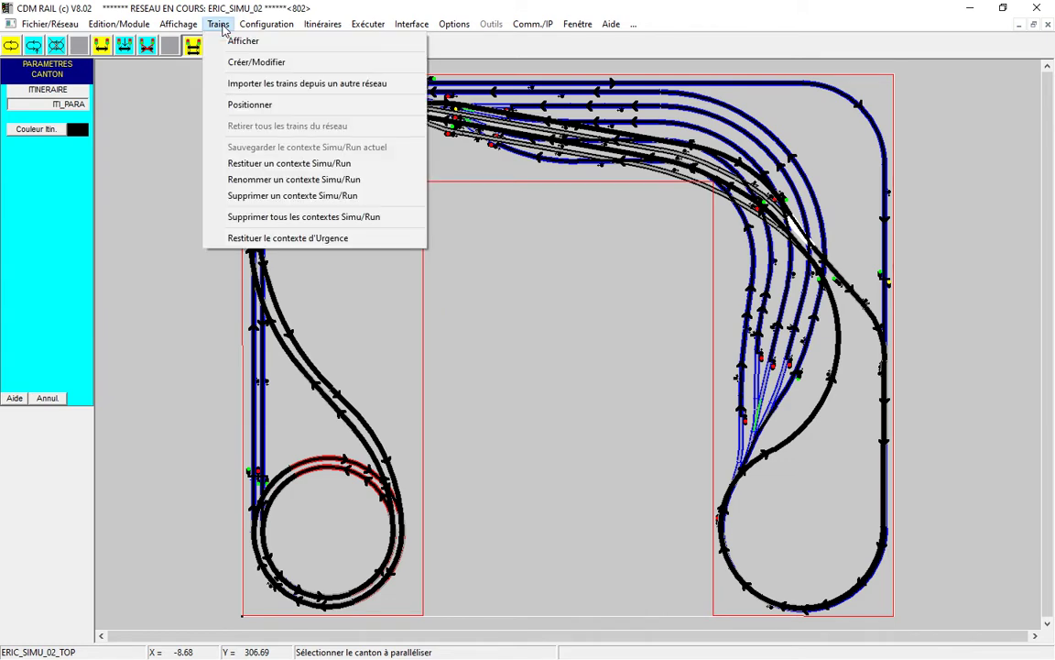
pyautogui.click(267, 107)
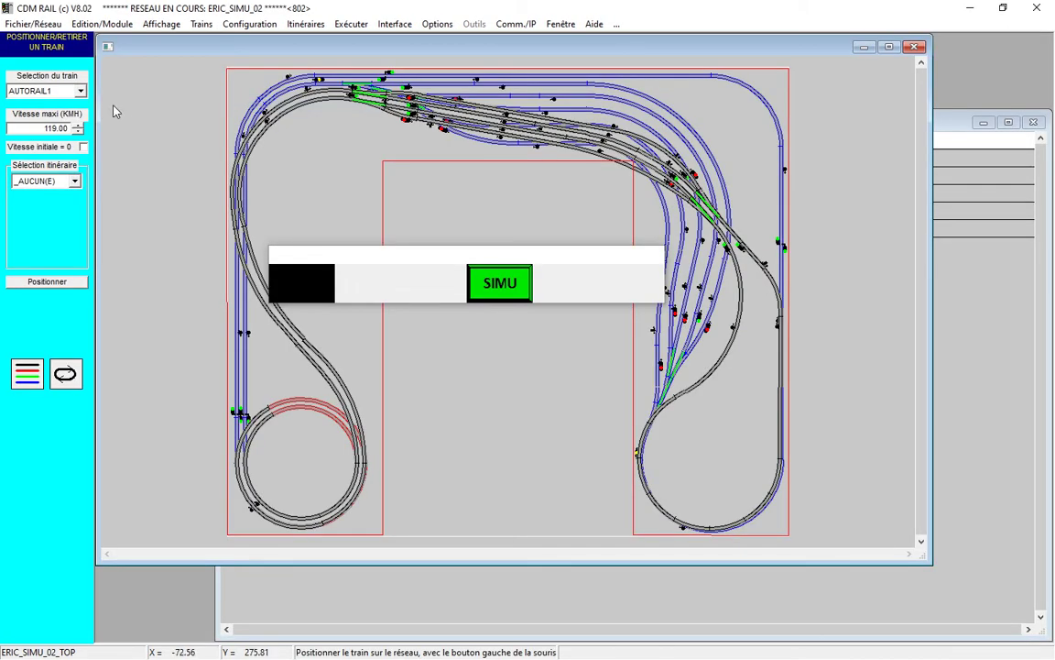
pyautogui.click(76, 182)
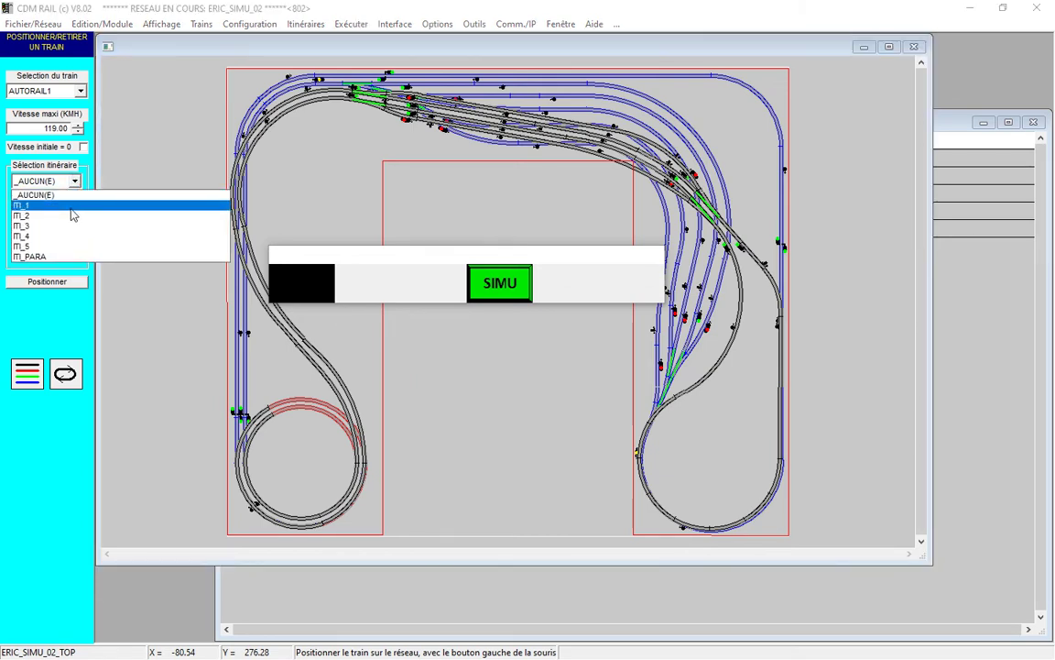
pyautogui.click(73, 214)
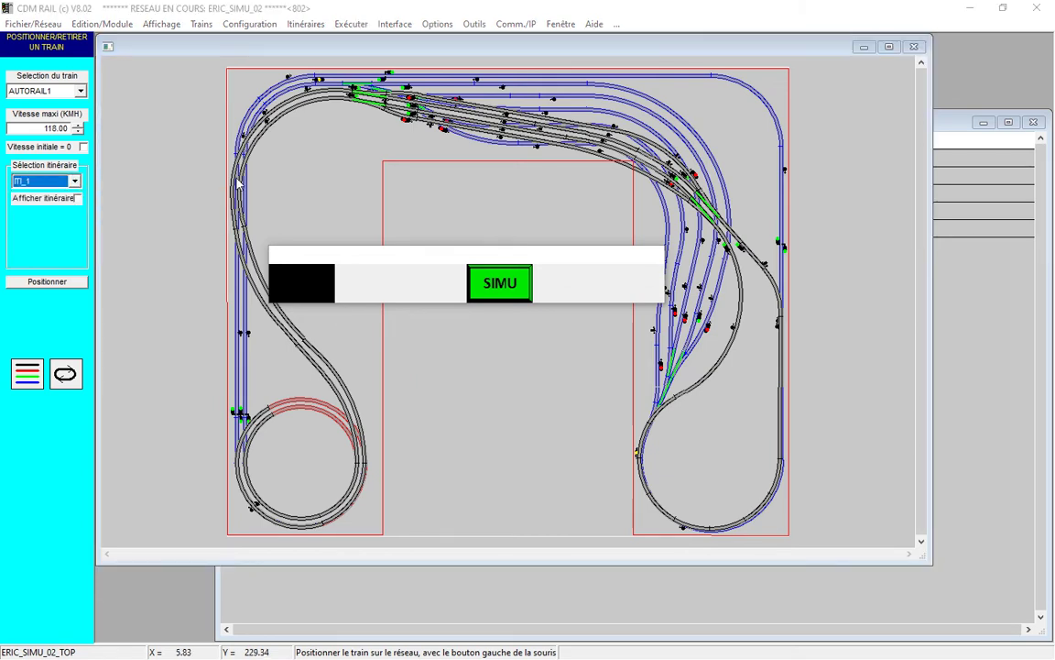
pyautogui.click(499, 146)
# - Position train AUTORAIL2 with itinerary ITI_5 on the outermost blue storage track
pyautogui.click(82, 92)
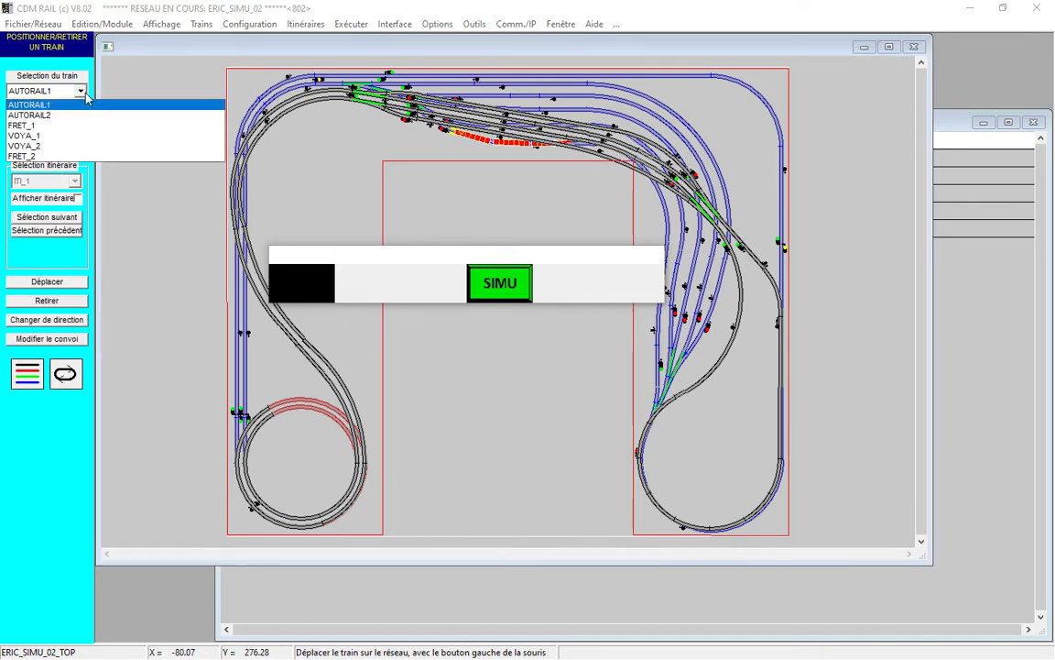
pyautogui.click(77, 116)
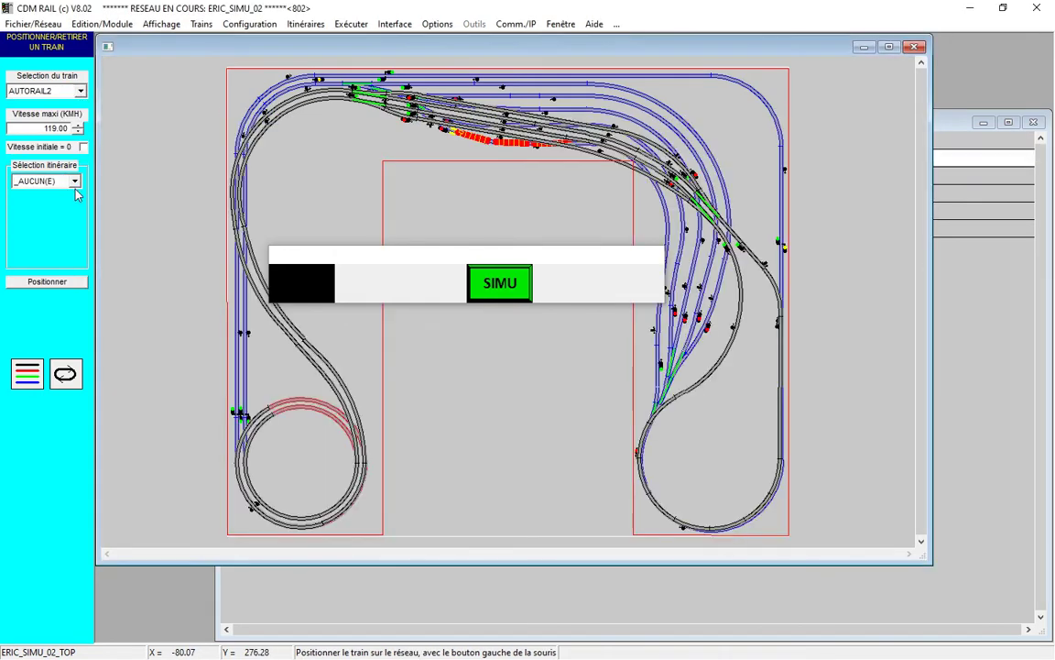
pyautogui.click(75, 182)
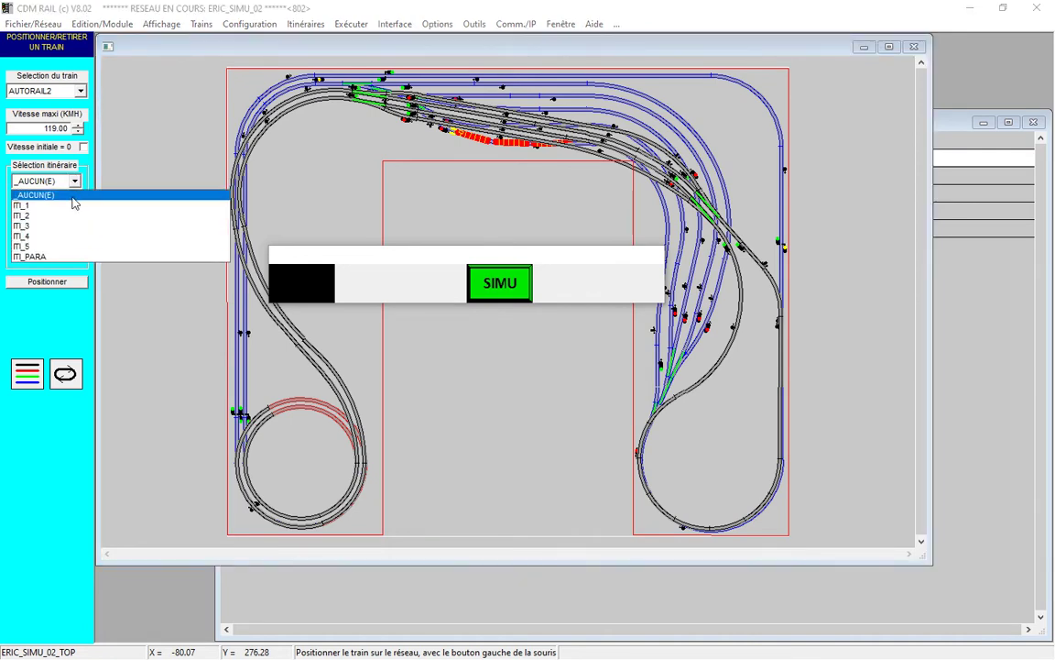
pyautogui.click(66, 247)
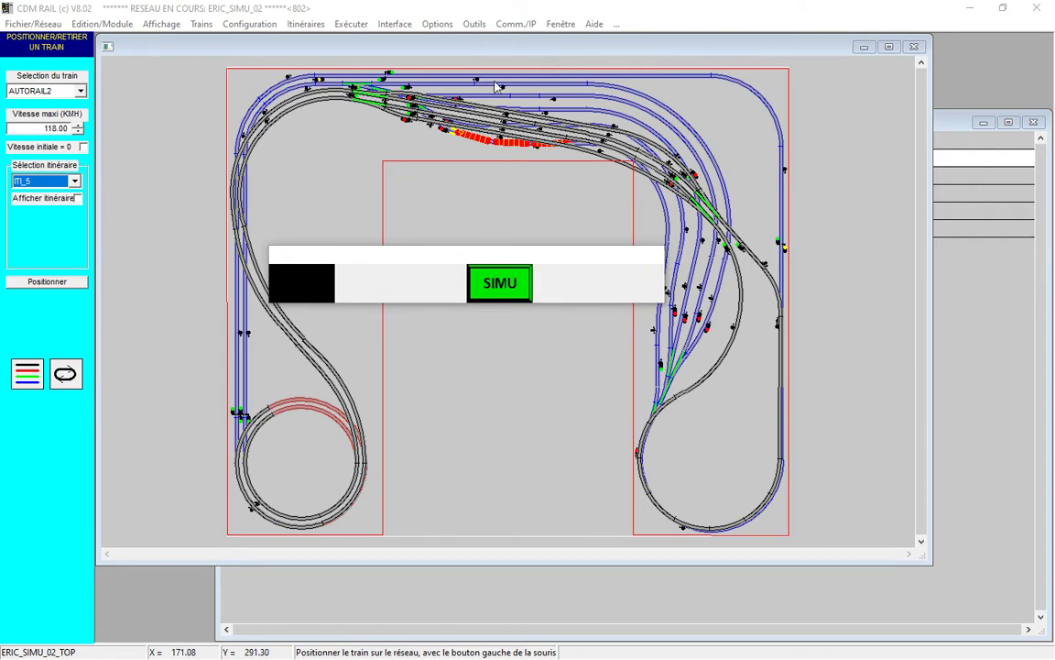
pyautogui.click(438, 79)
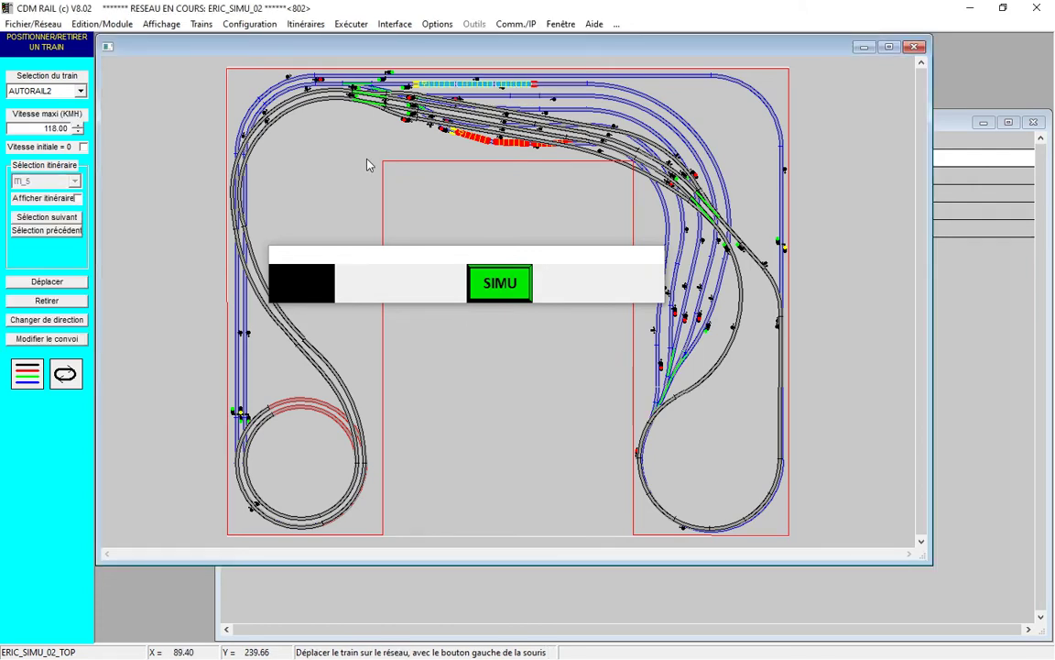
# - Position train FRET_1 with itinerary ITI_2 on the fourth blue storage track from the outside
pyautogui.click(82, 93)
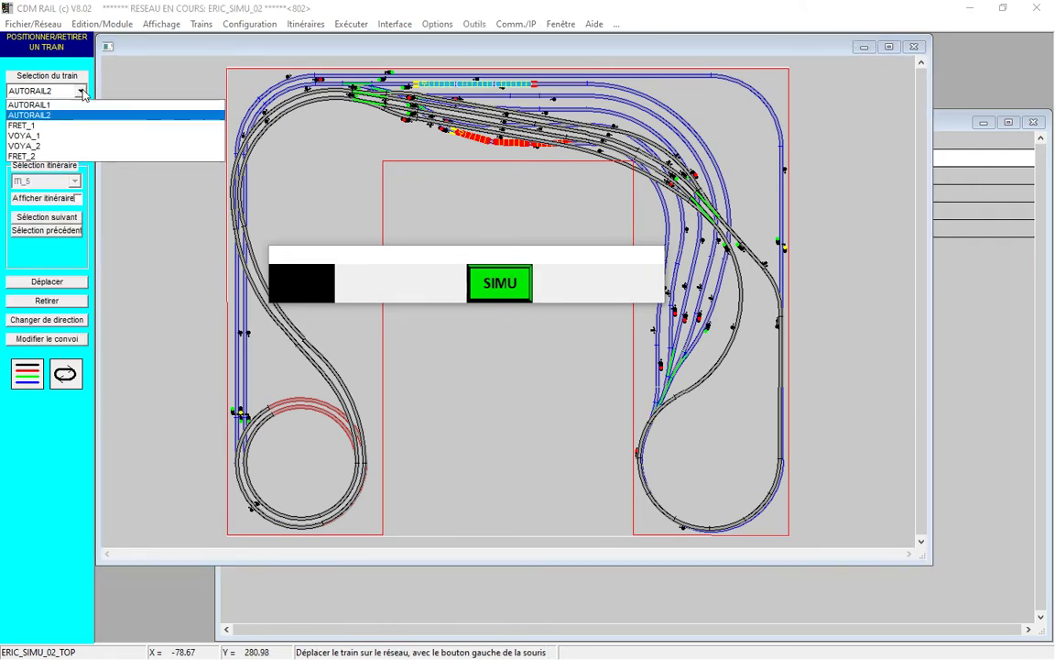
pyautogui.click(62, 127)
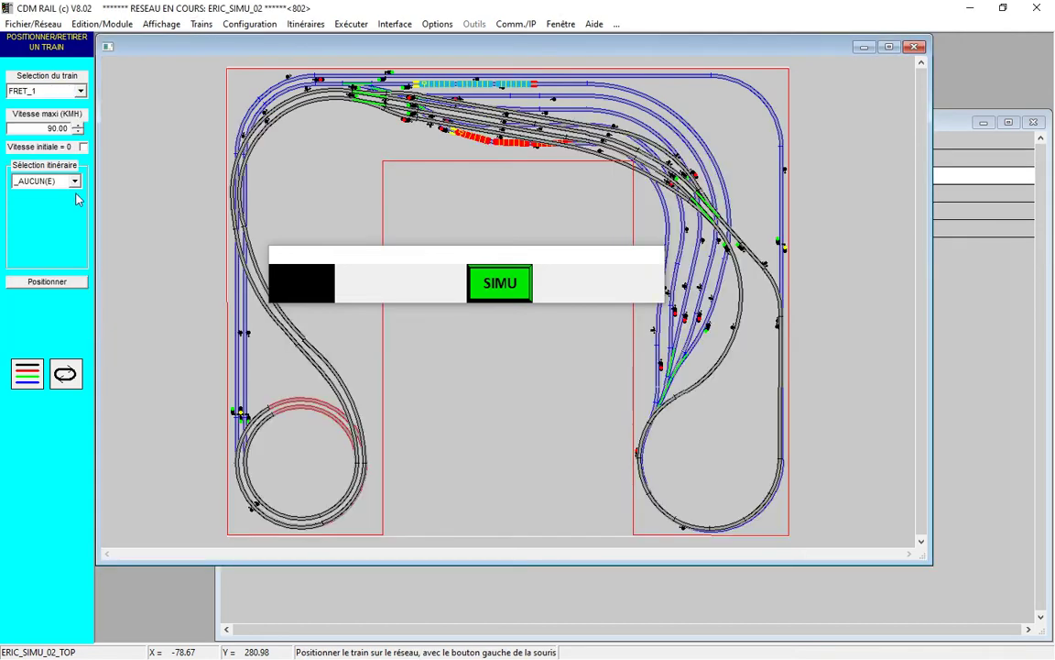
pyautogui.click(80, 182)
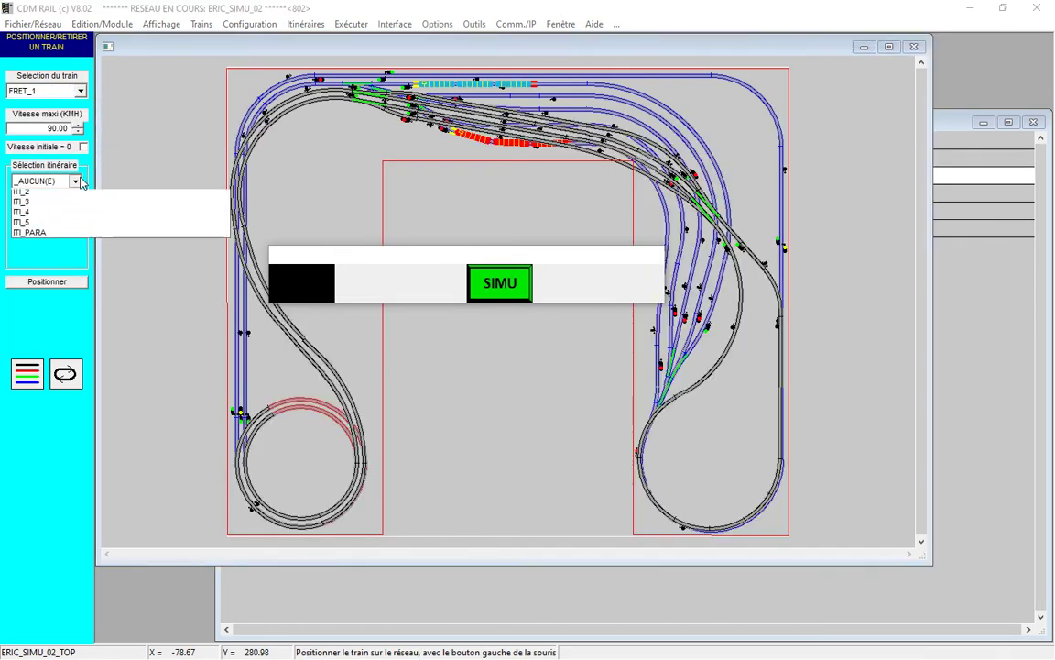
pyautogui.click(66, 212)
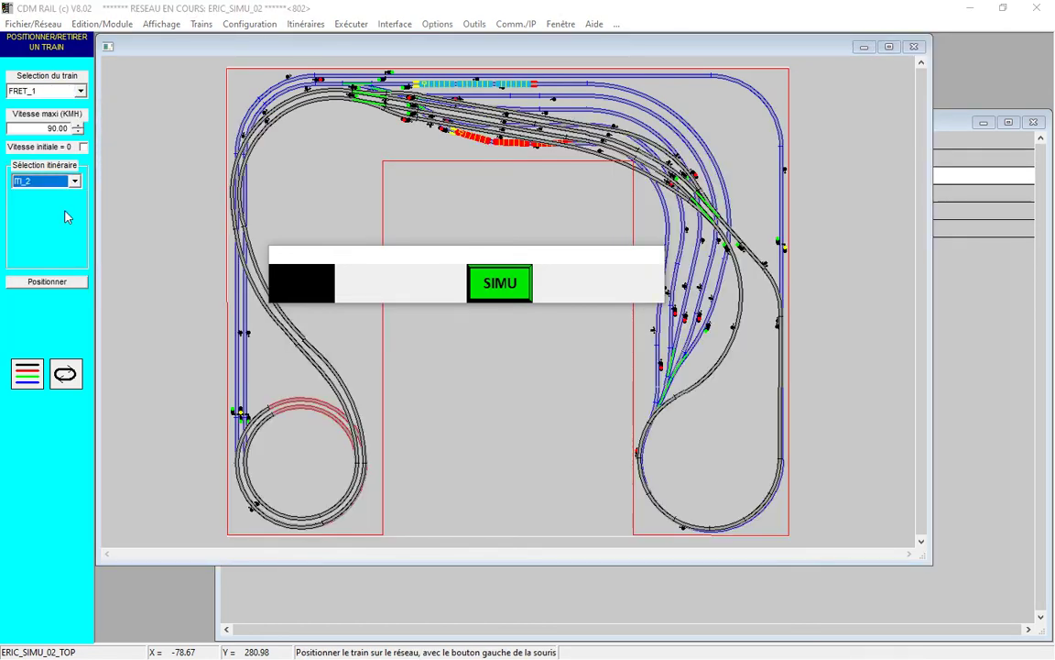
pyautogui.click(478, 129)
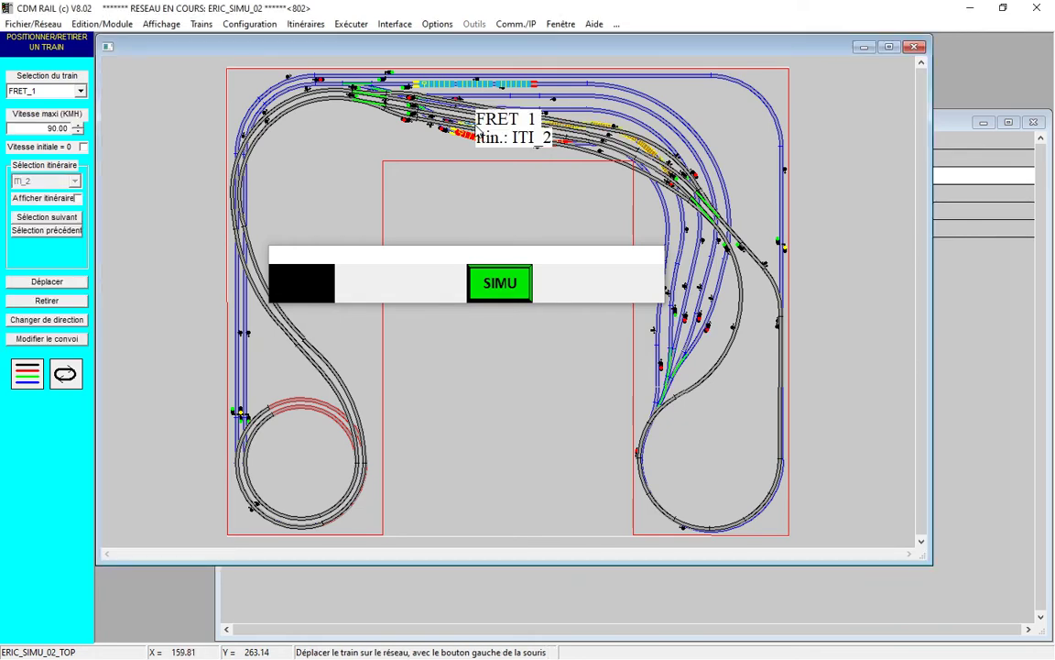
# - Position train VOYA_1 with itinerary ITI_3 on the middle blue storage track
pyautogui.click(80, 92)
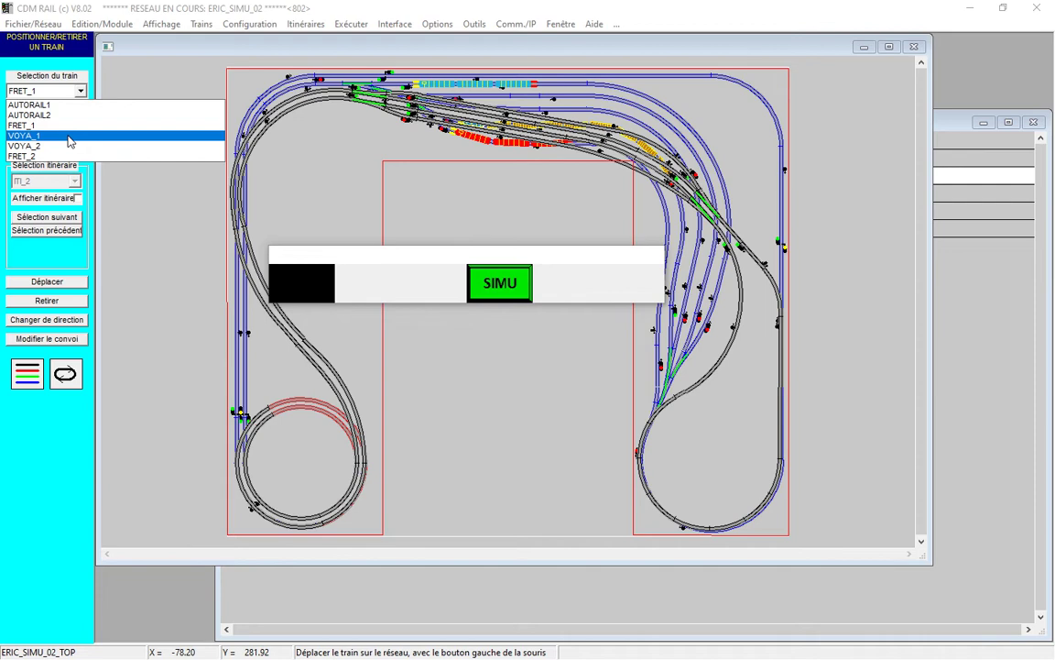
pyautogui.click(68, 136)
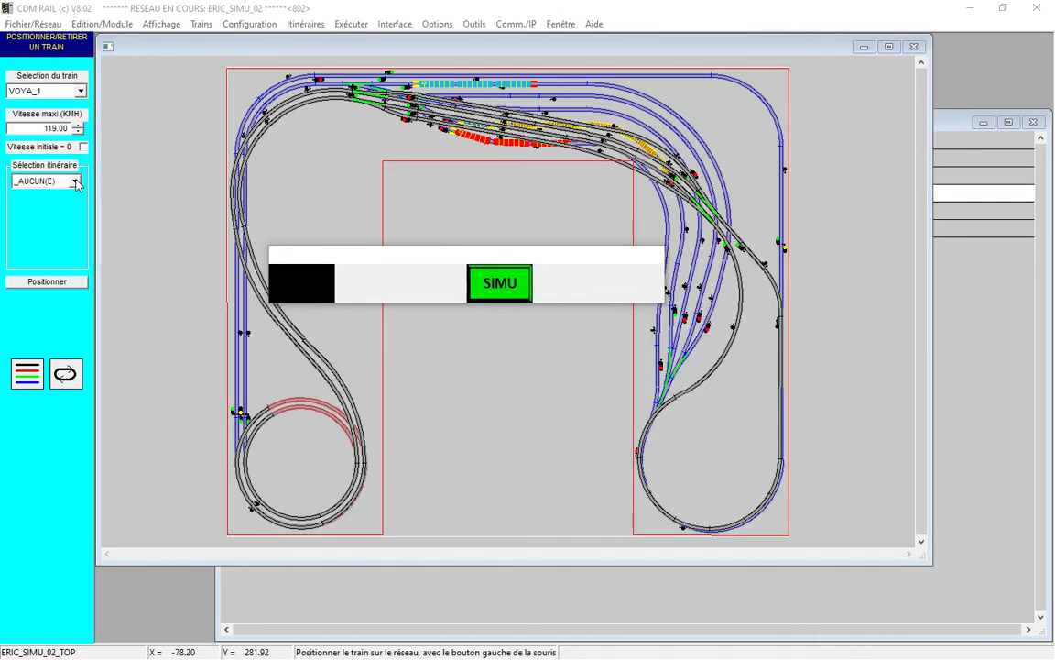
pyautogui.click(75, 181)
pyautogui.click(66, 232)
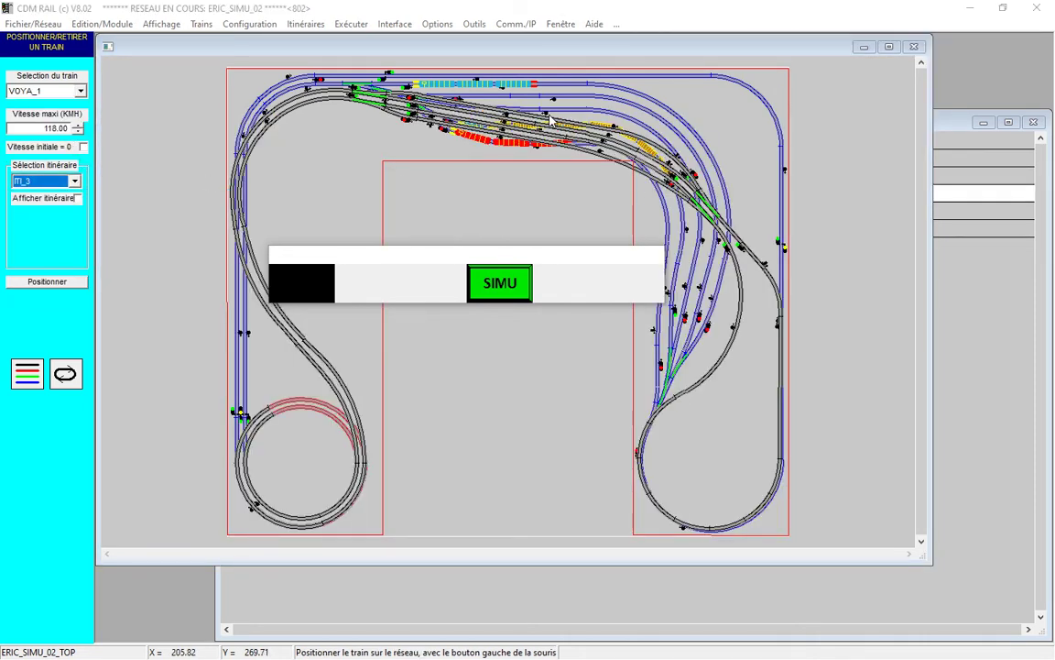
pyautogui.click(579, 115)
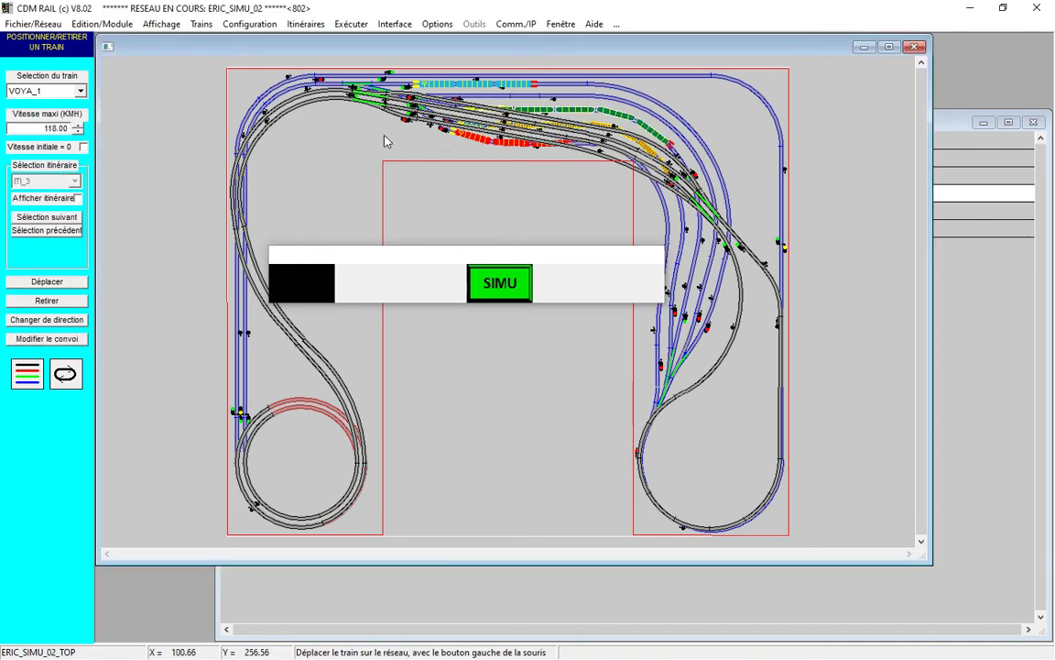
# - Position train VOYA_2 with itinerary ITI_PARA on the outermost of the black station tracks
pyautogui.click(59, 92)
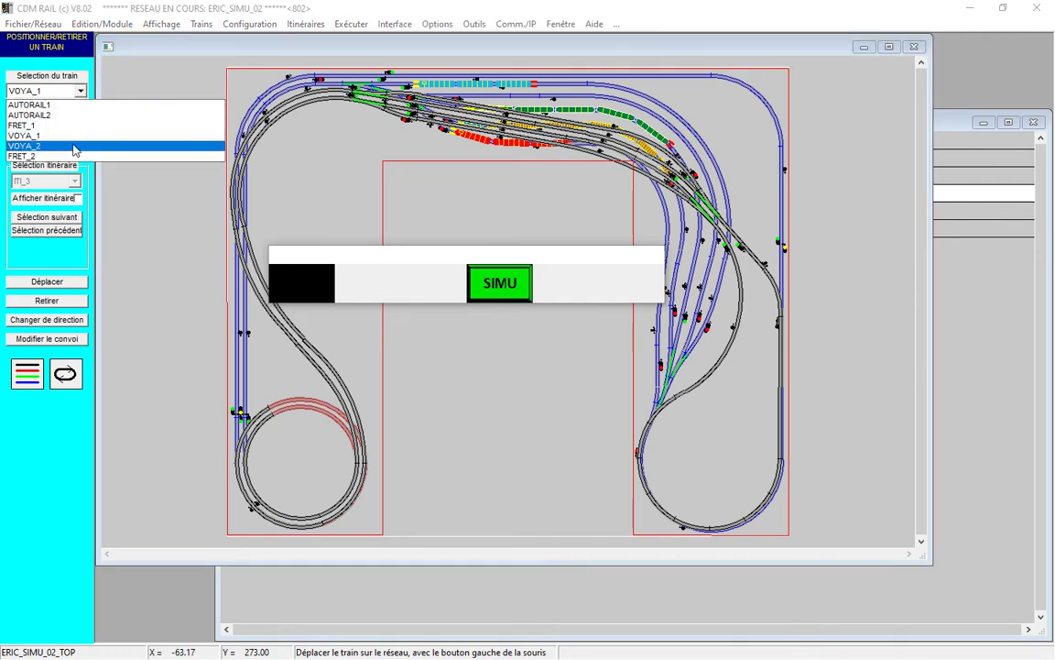
pyautogui.click(76, 147)
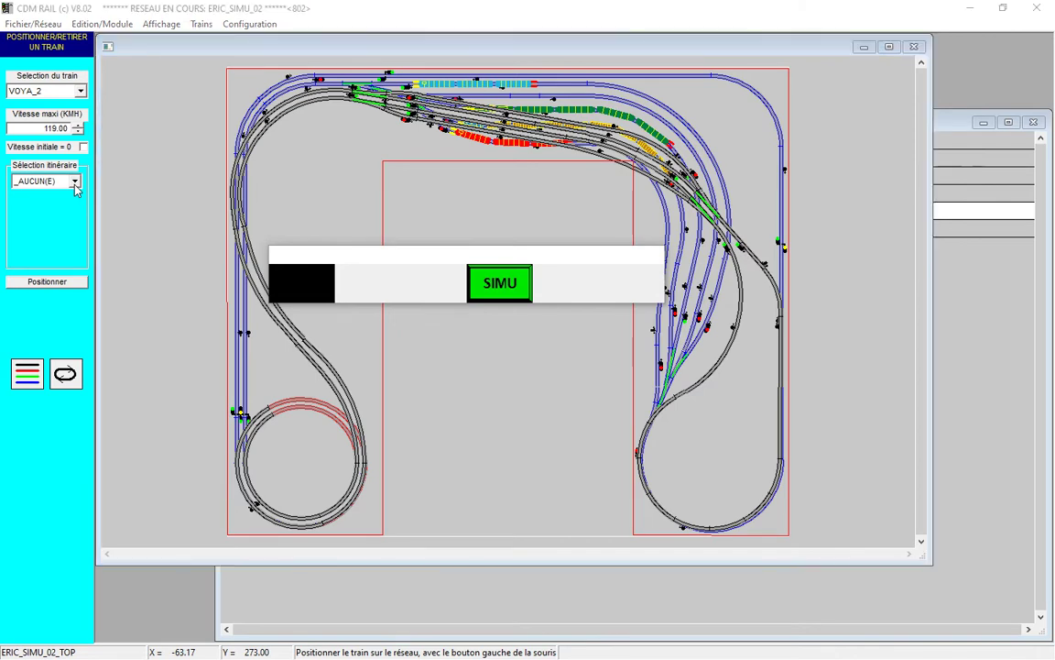
pyautogui.click(75, 182)
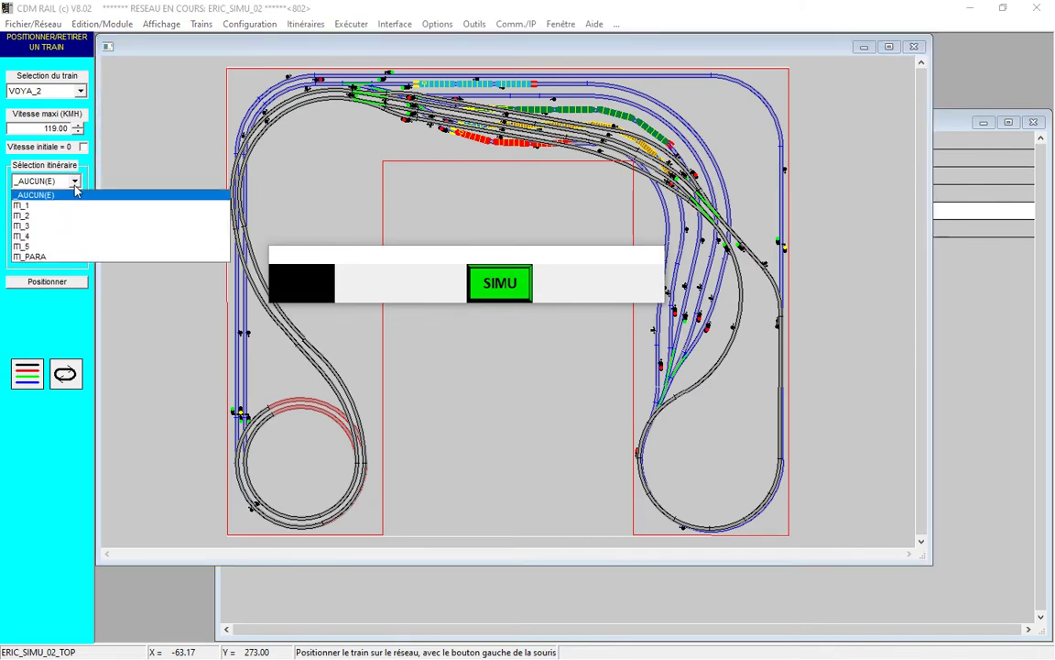
pyautogui.click(72, 257)
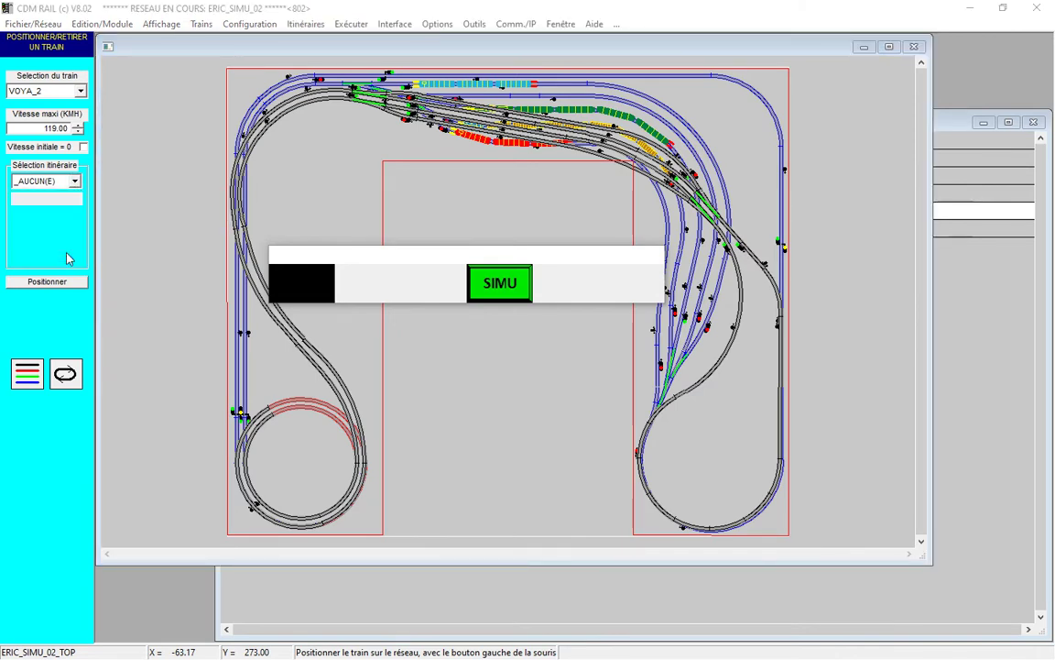
pyautogui.click(670, 158)
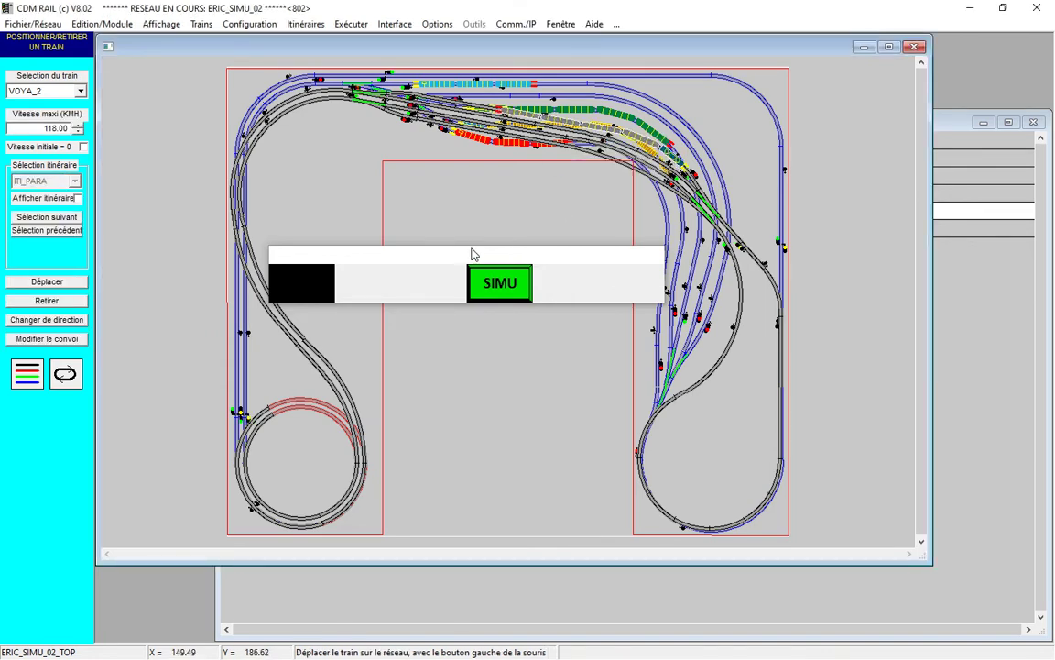
# - Start the simulation and check the itinerary and halt time of AUTORAIL2, VOYA_1 and VOYA_2 on the storage tracks
pyautogui.click(502, 291)
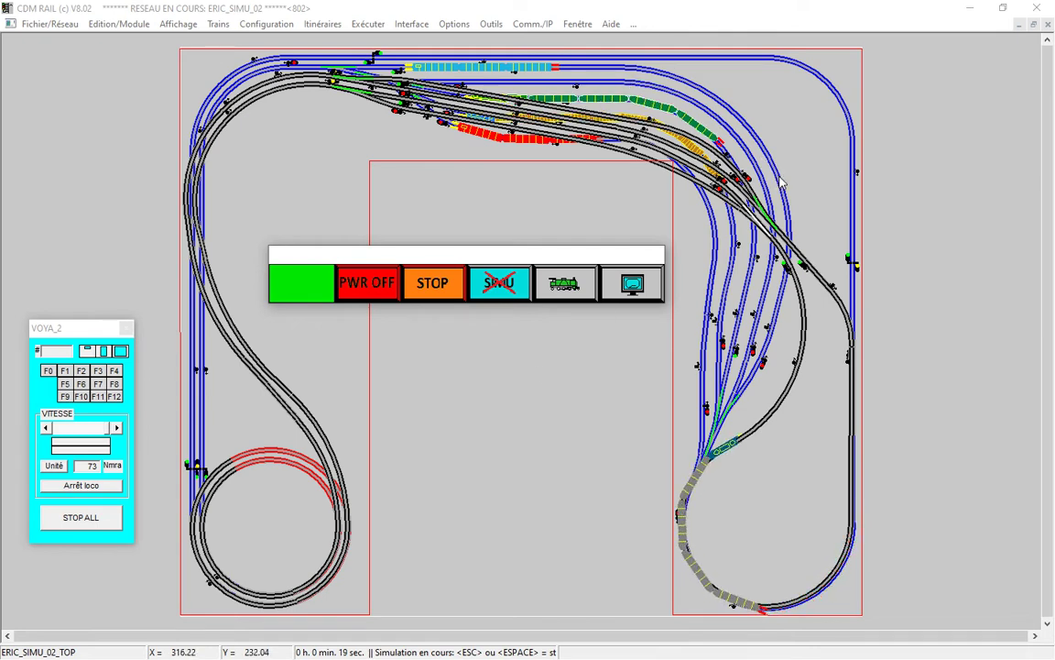
pyautogui.moveTo(516, 72)
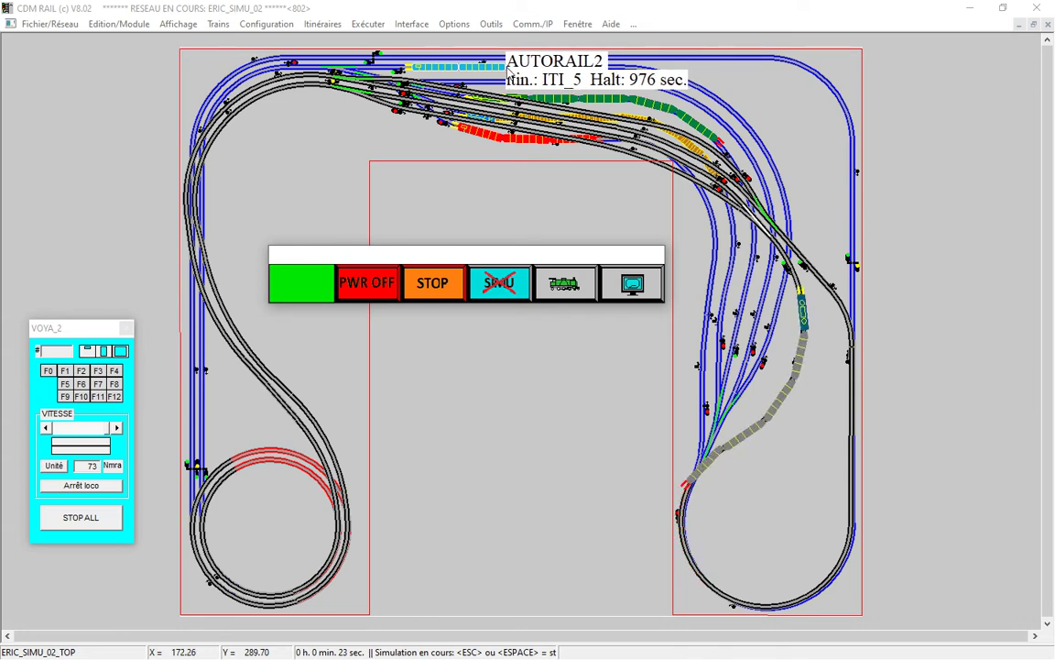
pyautogui.moveTo(539, 106)
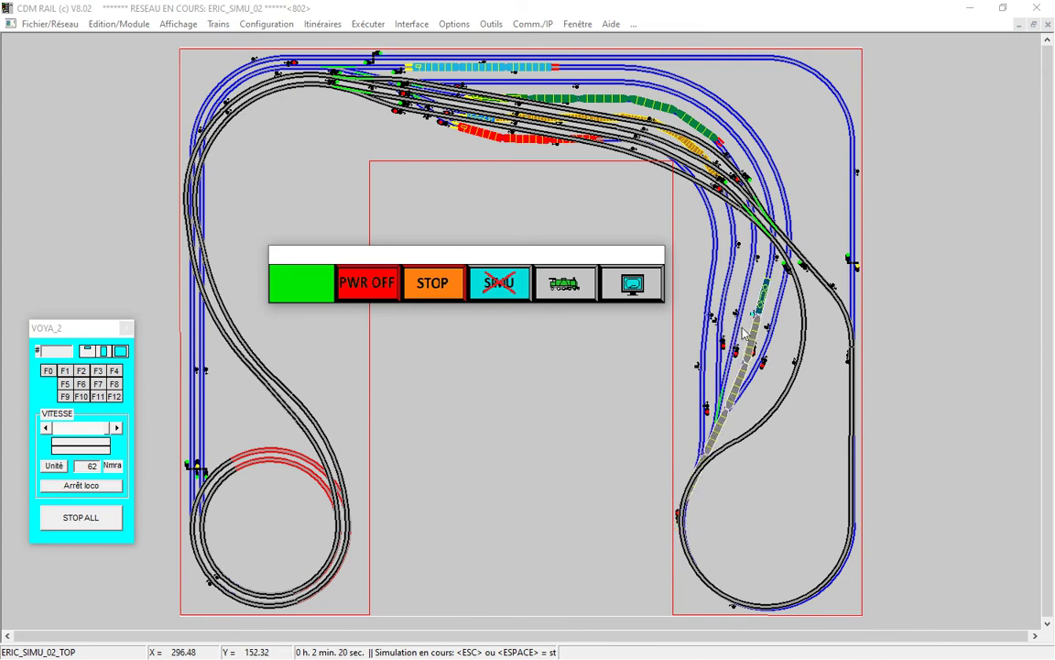
pyautogui.moveTo(753, 319)
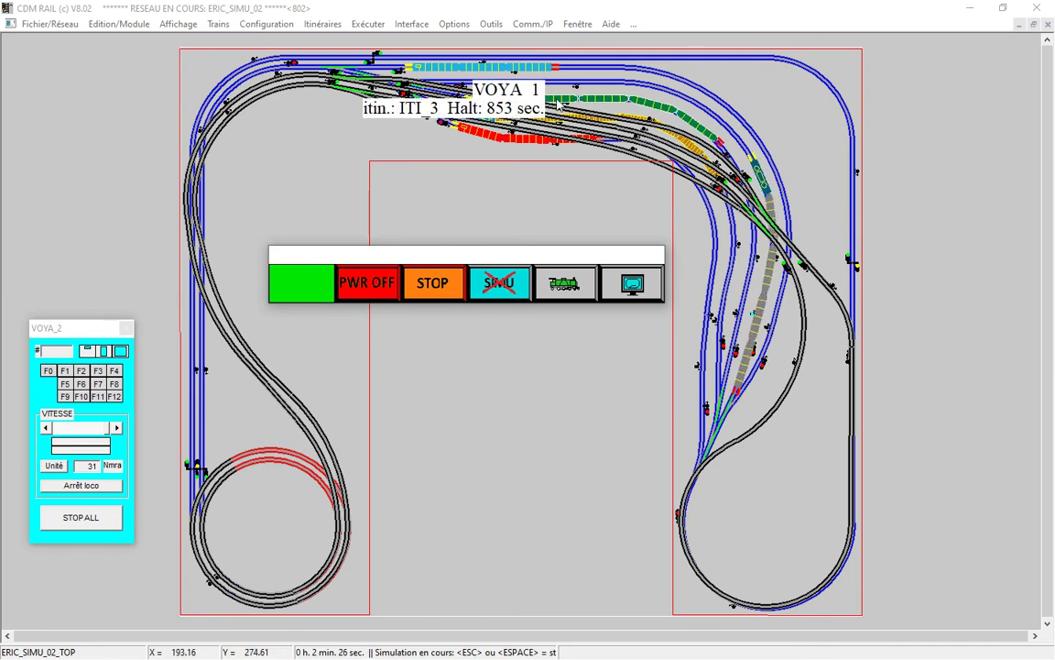
pyautogui.moveTo(567, 107)
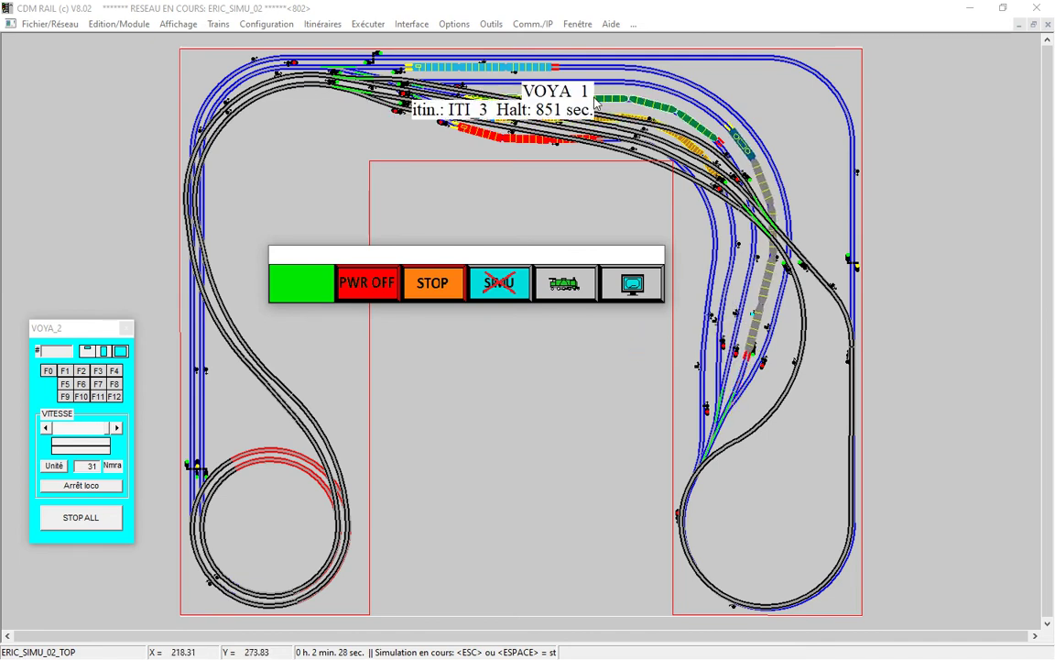
pyautogui.moveTo(741, 143)
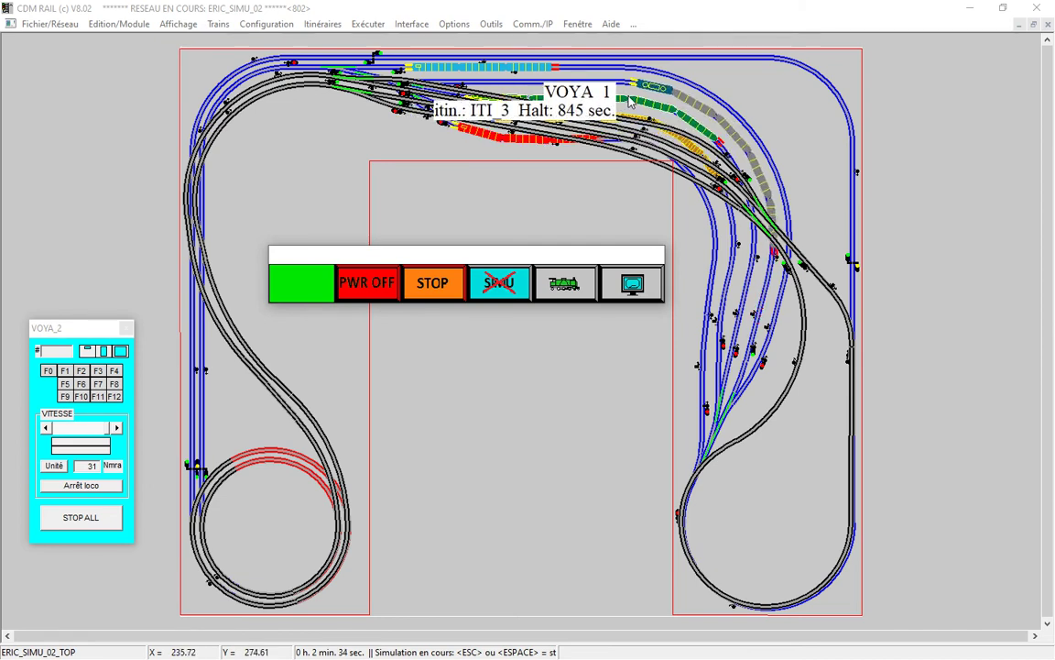
pyautogui.moveTo(675, 95)
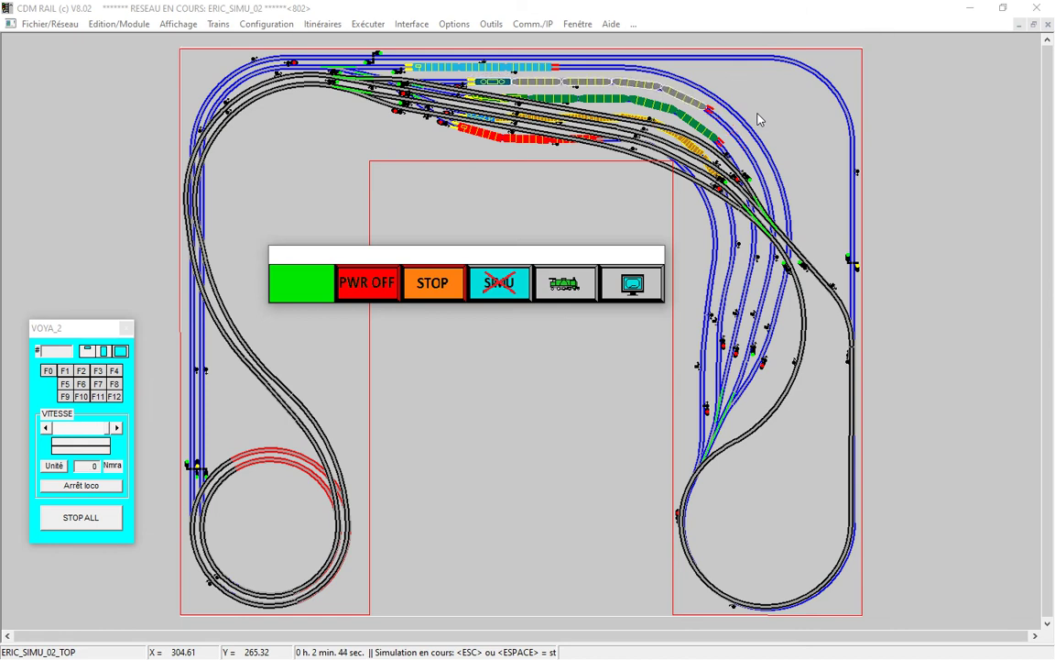
pyautogui.moveTo(507, 84)
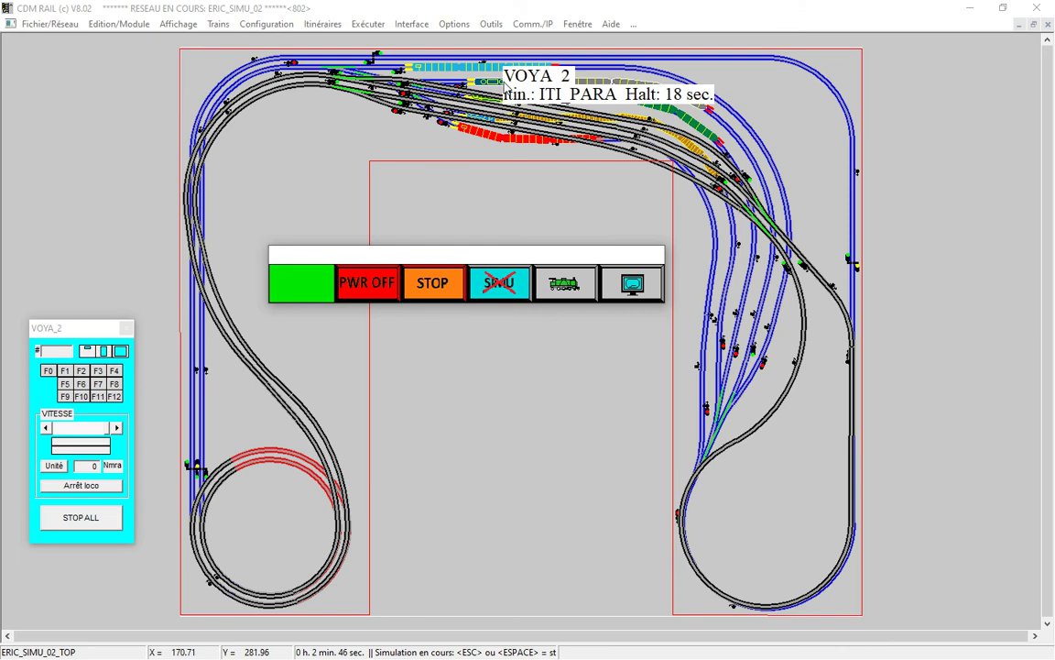